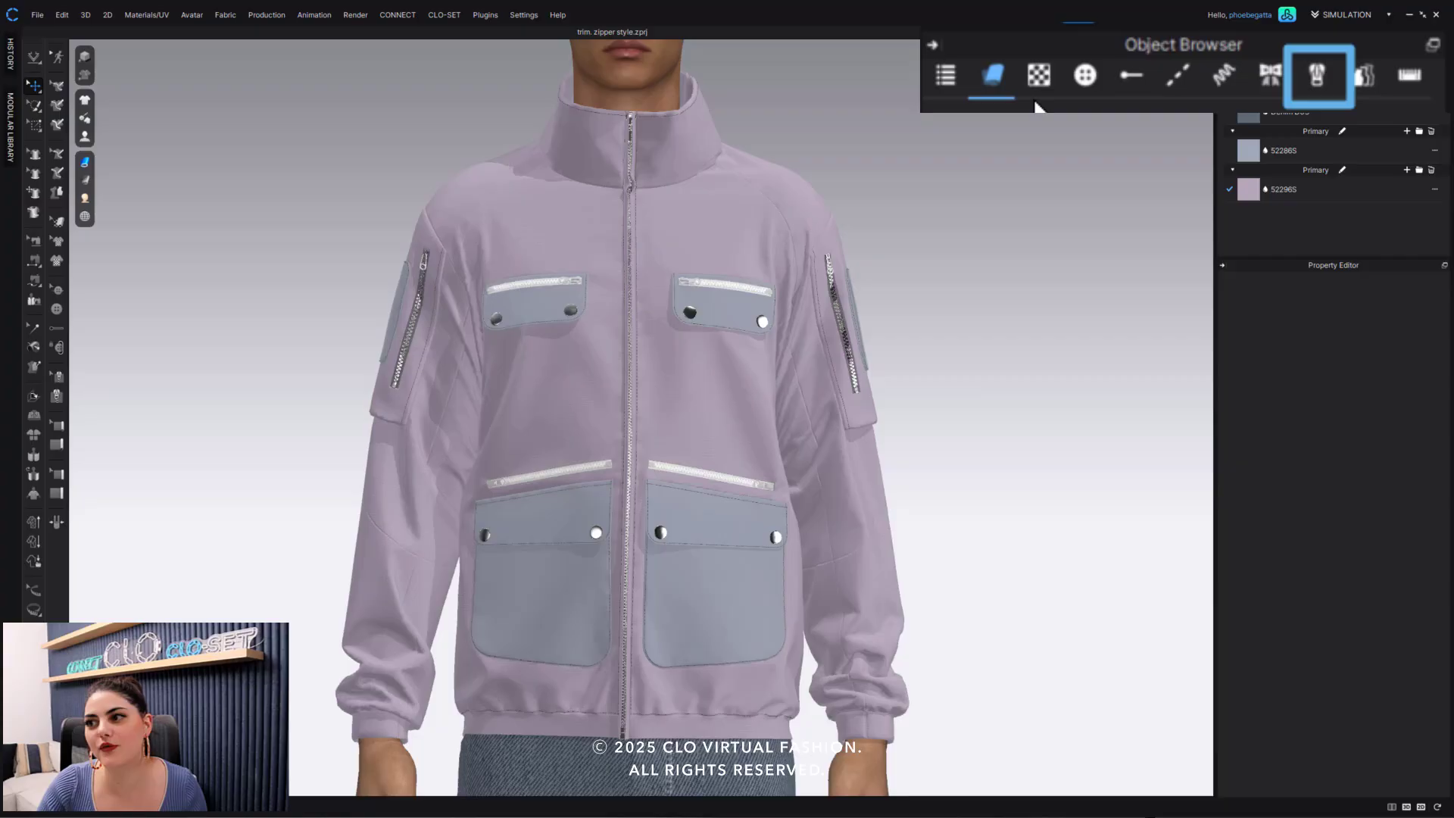
Show the zipper list and open Zipper_2, the one-way Plastic_01 pocket zipper.
left_click(1325, 74)
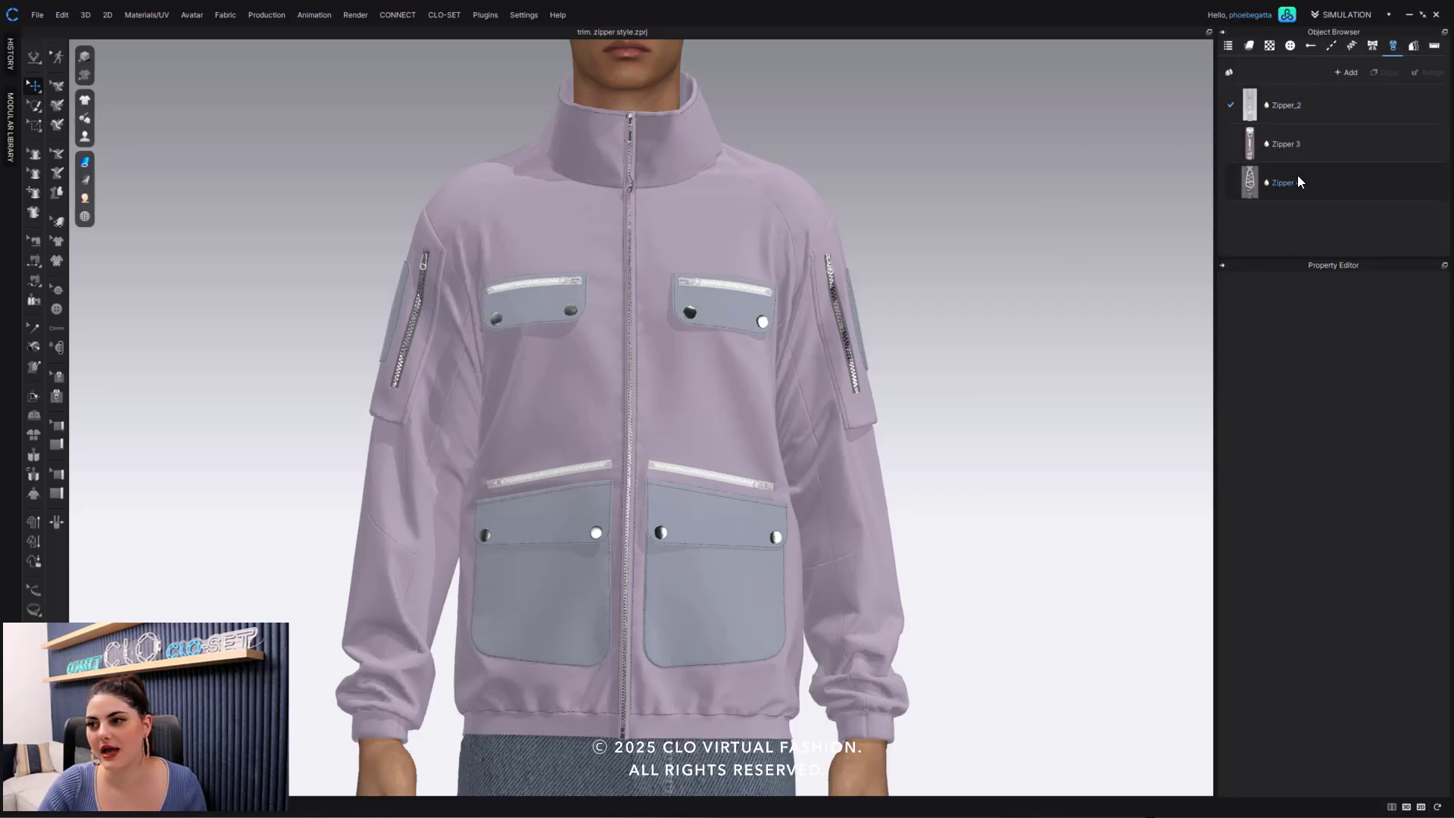
left_click(1326, 103)
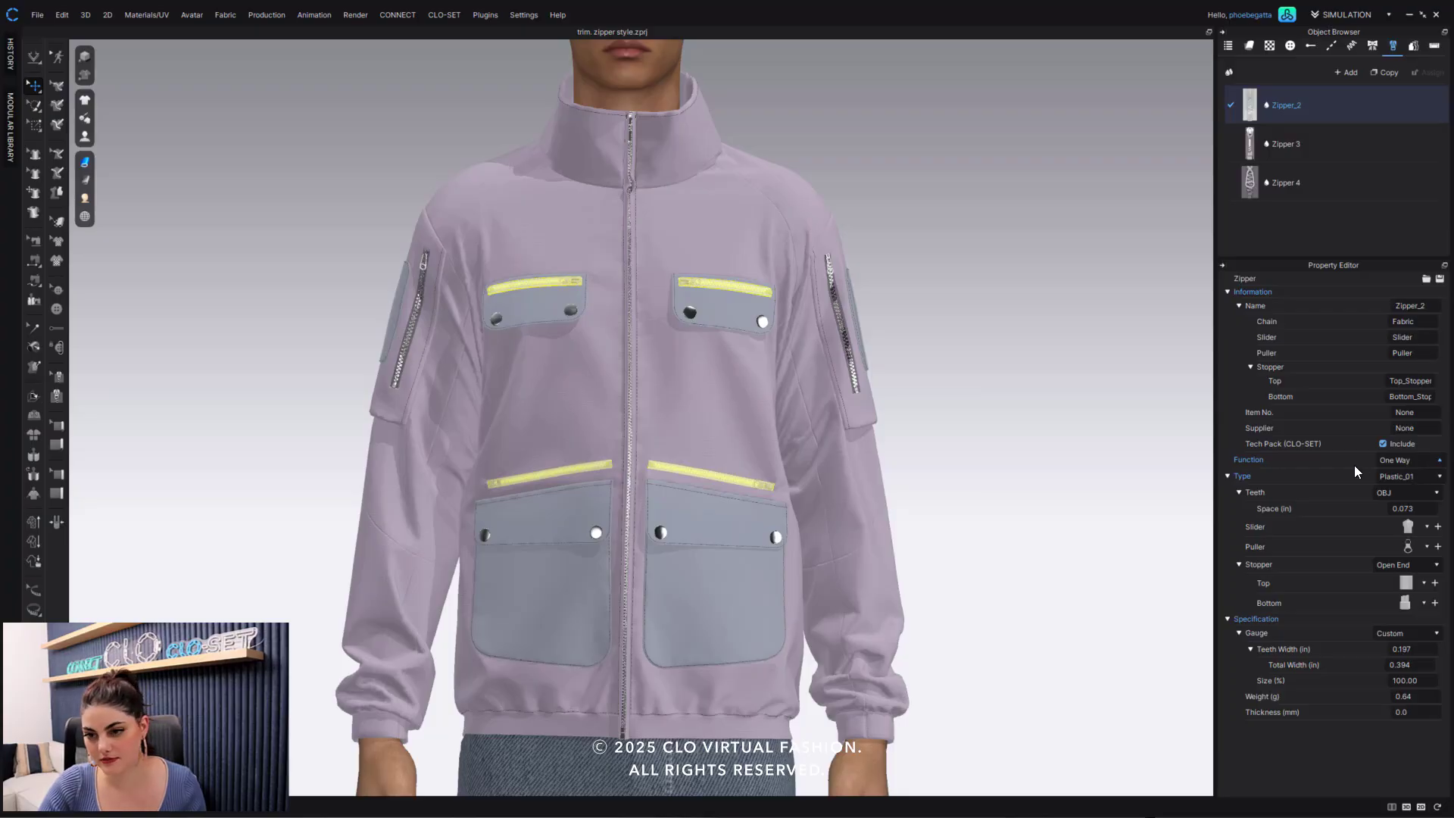
Set Zipper_2's function to Two Way, type to Metal and puller to Puller_18.
left_click(1332, 502)
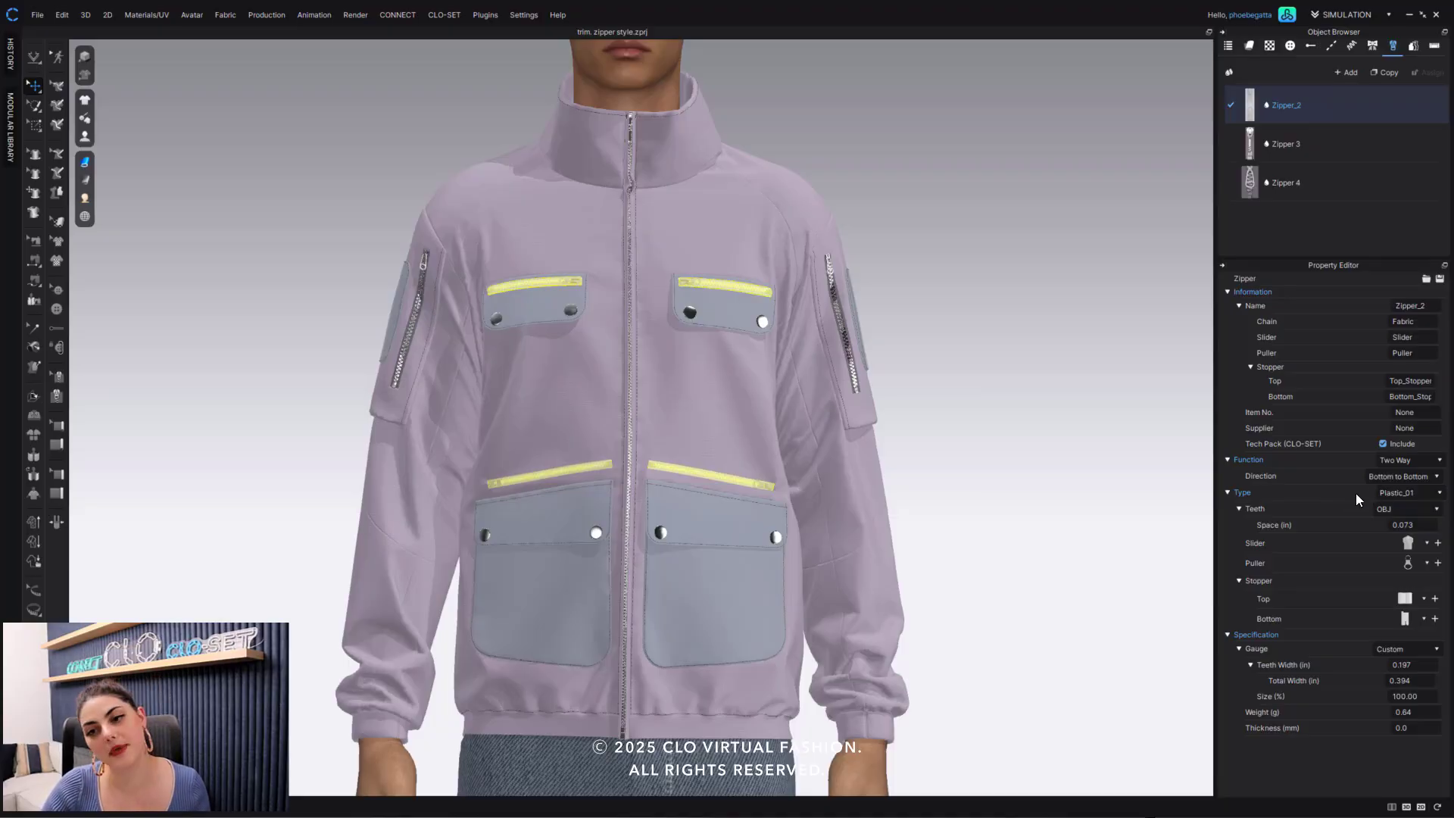
left_click(1434, 493)
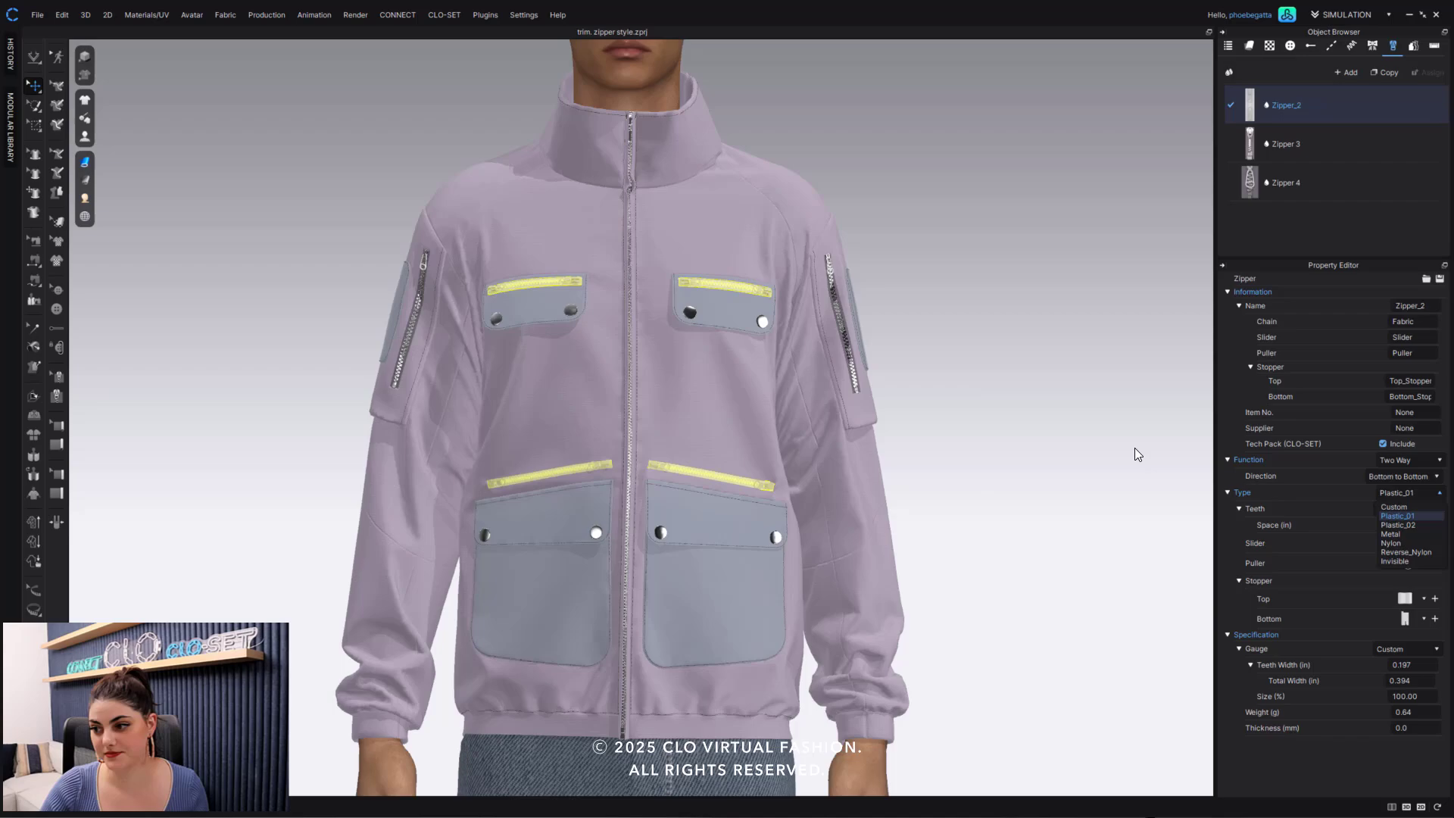
left_click(1423, 536)
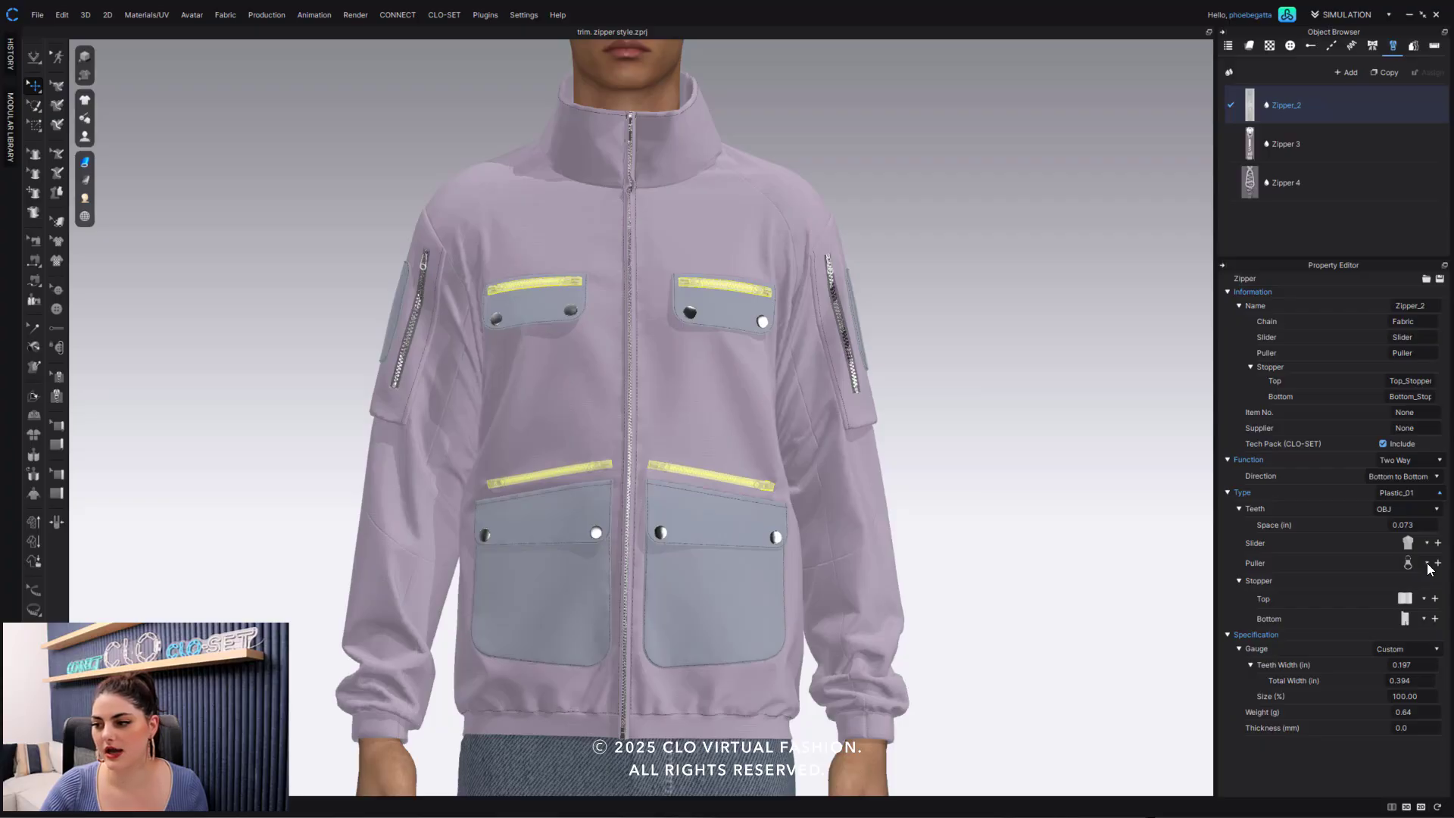
left_click(1428, 565)
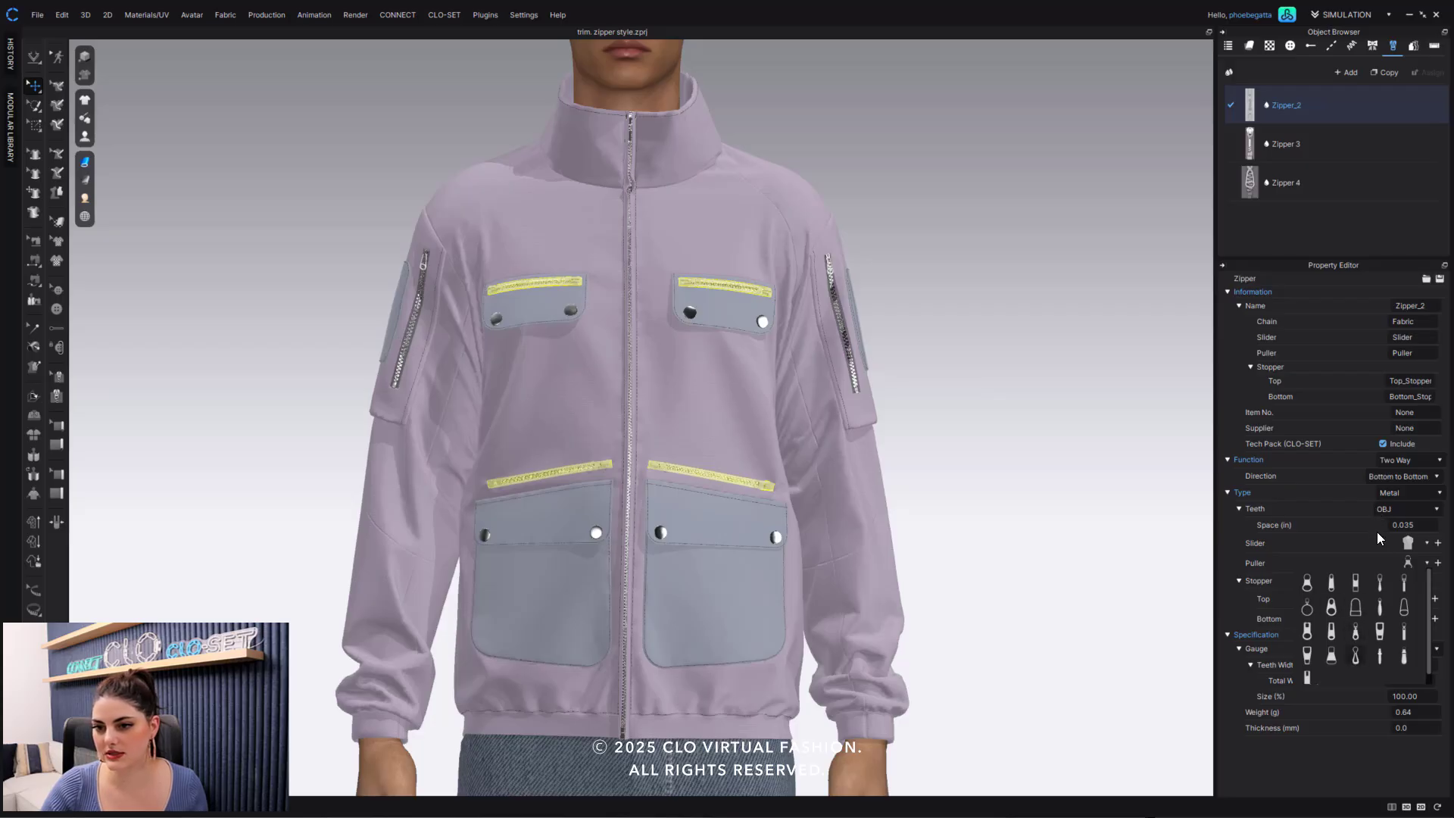
left_click(1356, 656)
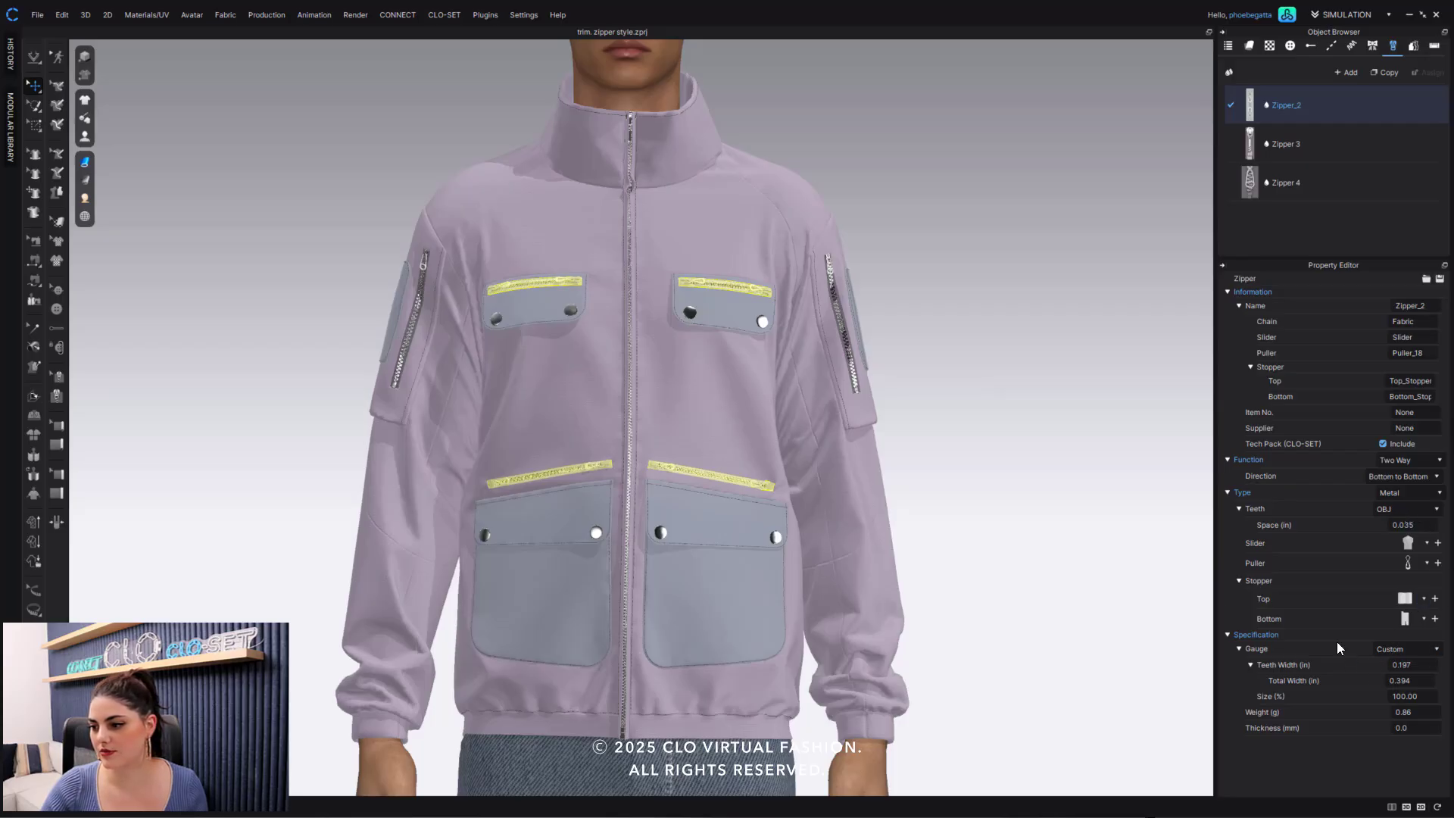
Select the chest pocket zipper chain and give its teeth base color 8C8AD2.
scroll(778, 298, "up", 5)
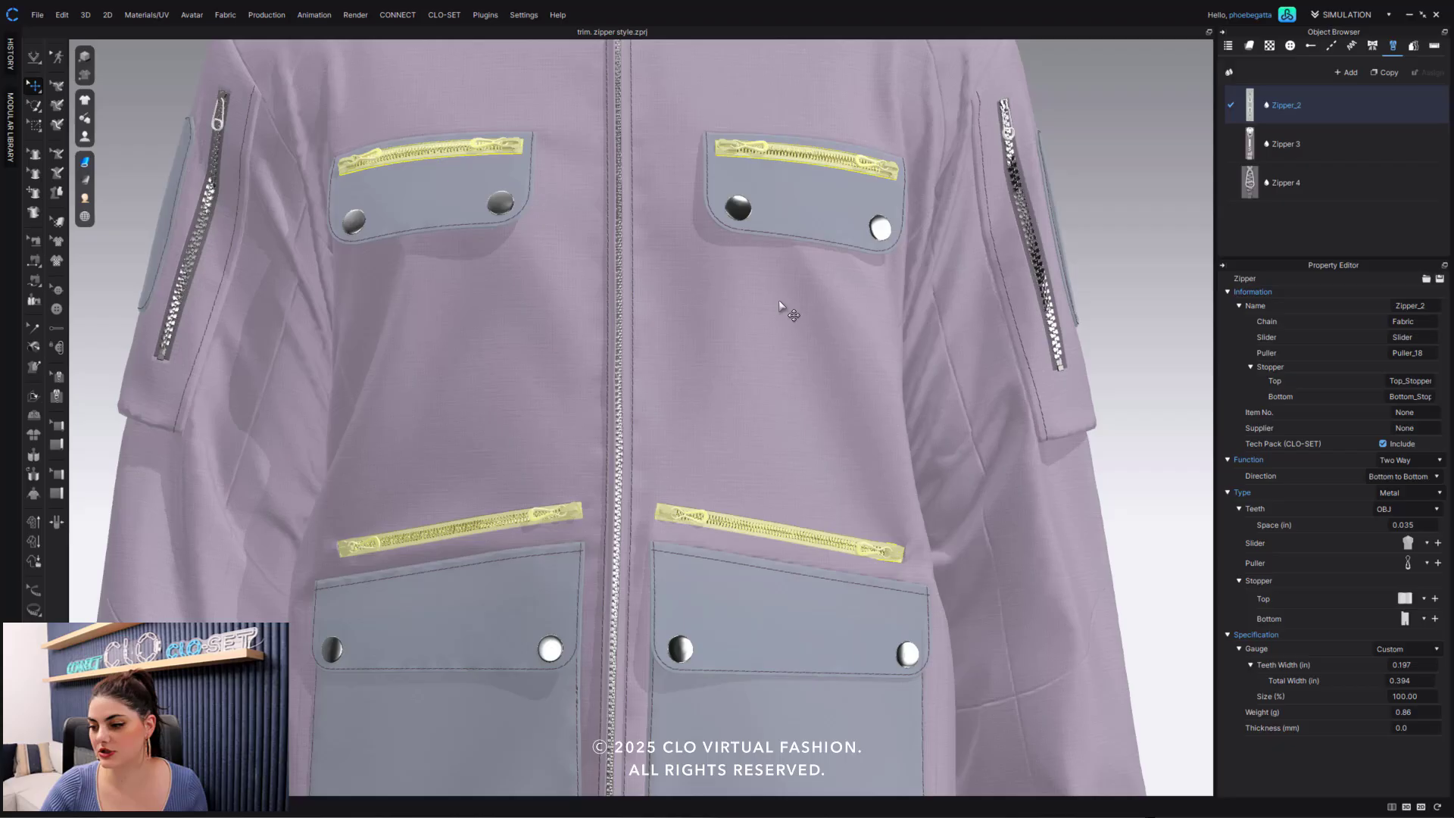
scroll(780, 399, "up", 2)
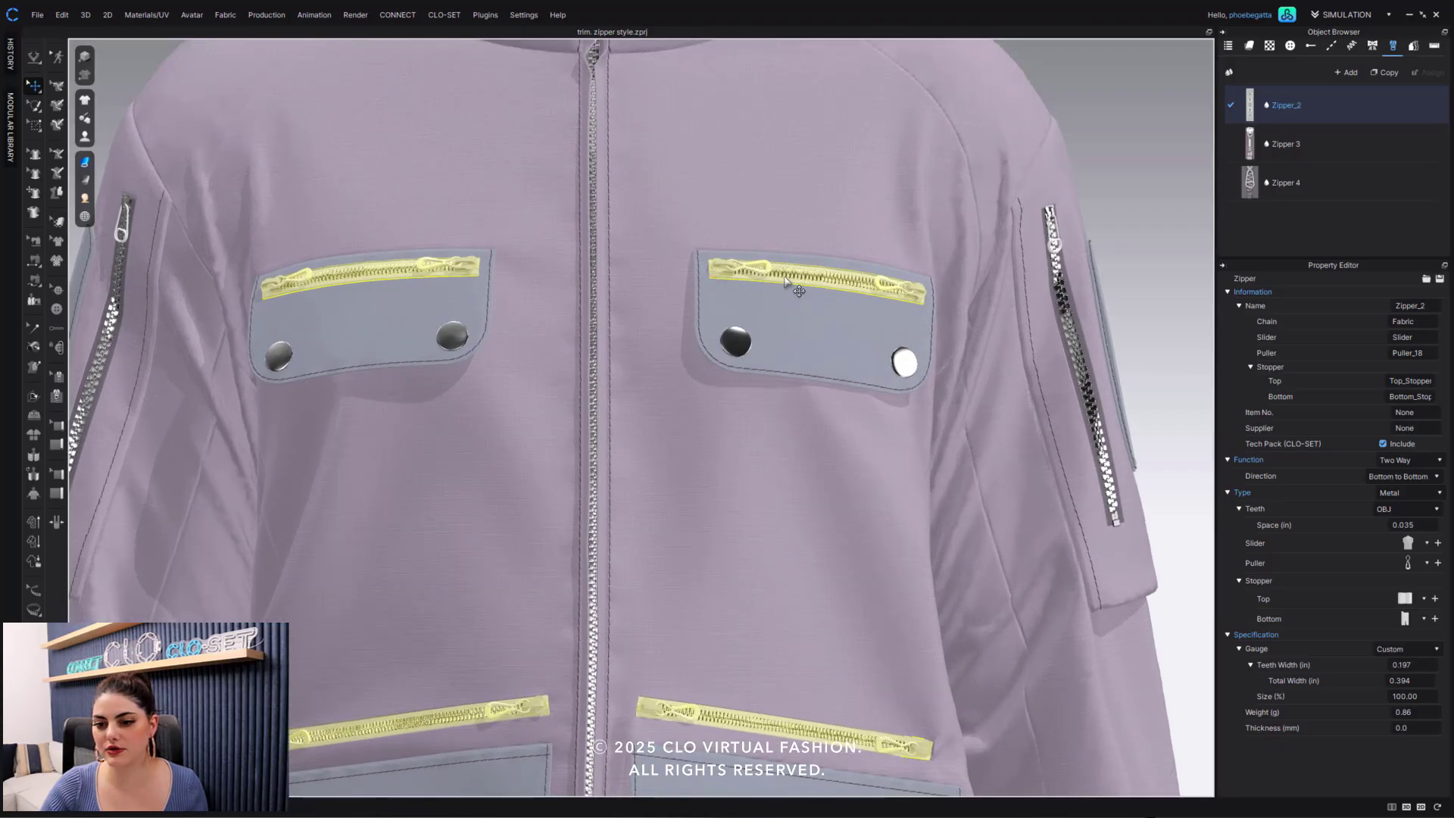
left_click(791, 282)
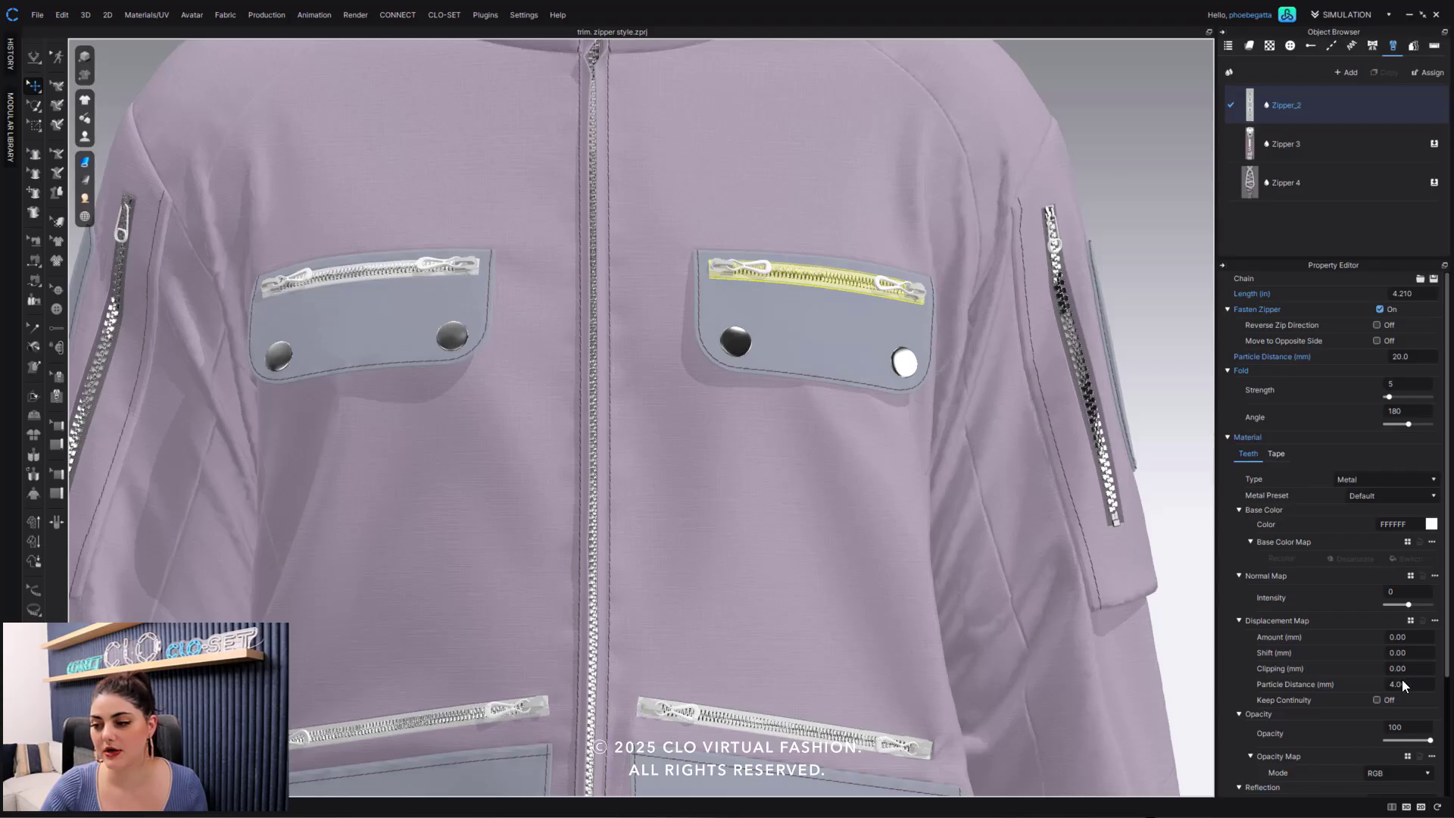
scroll(1296, 635, "down", 2)
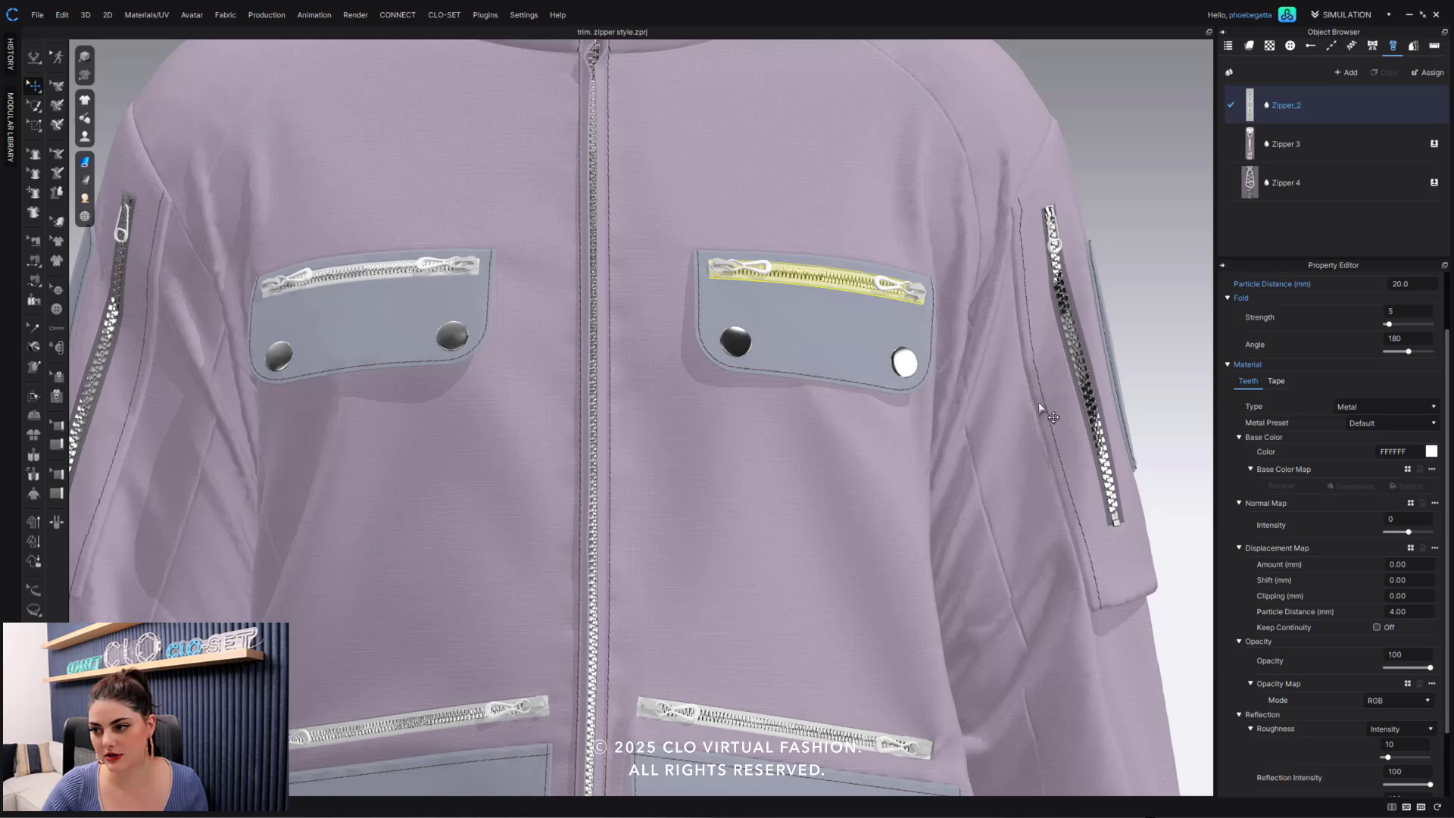
left_click(1432, 452)
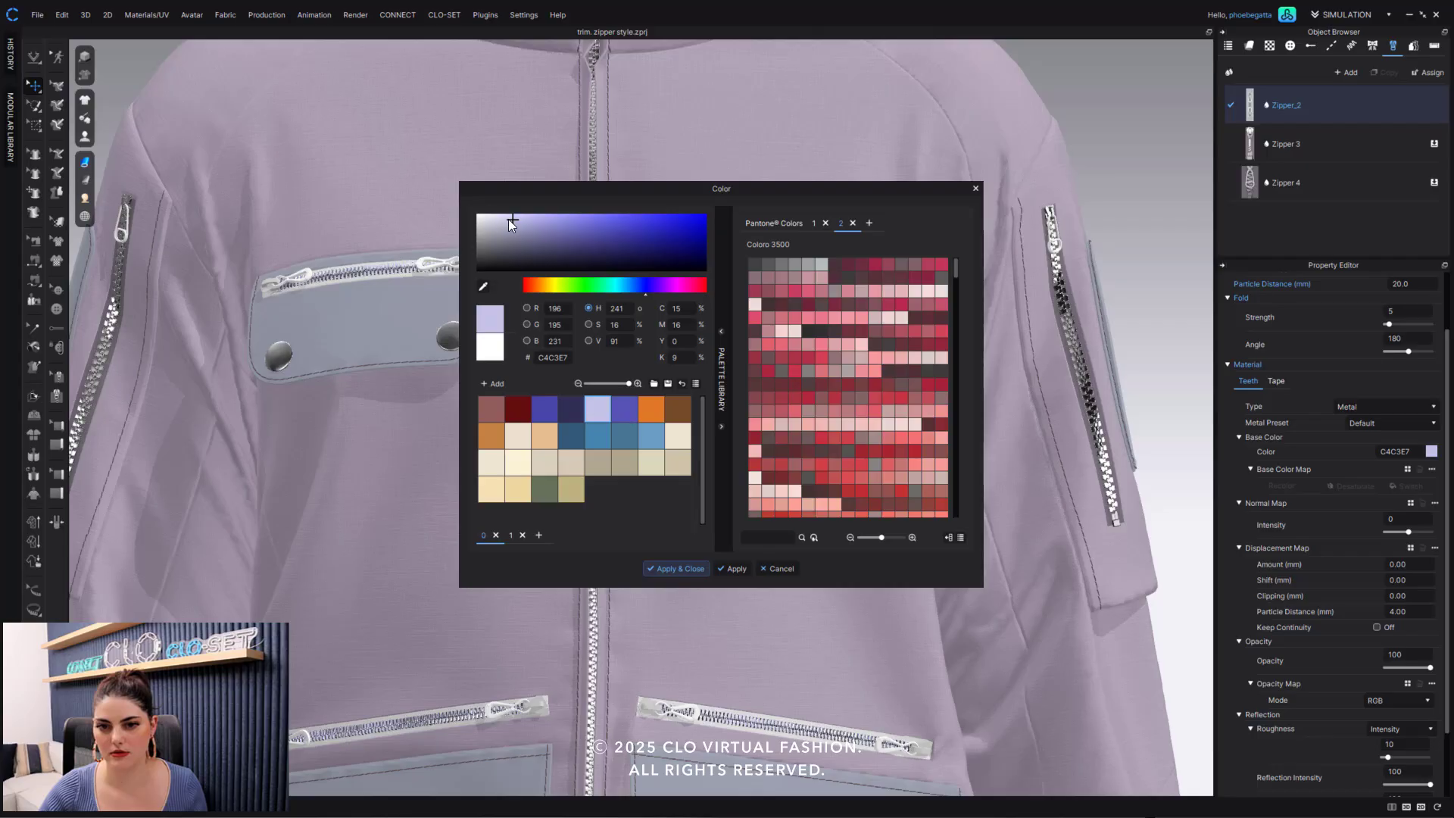
left_click_drag(512, 220, 556, 225)
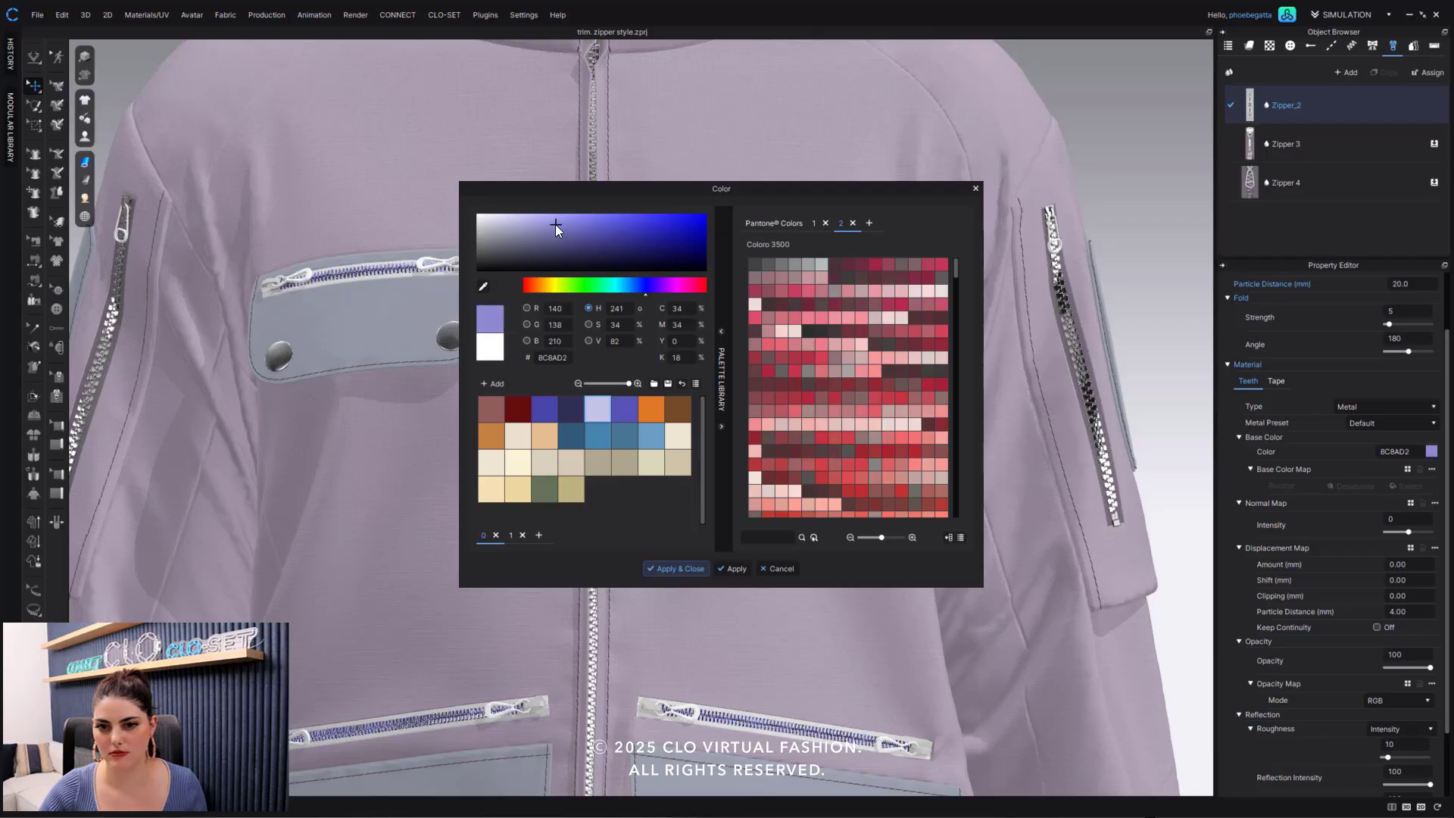
left_click(727, 569)
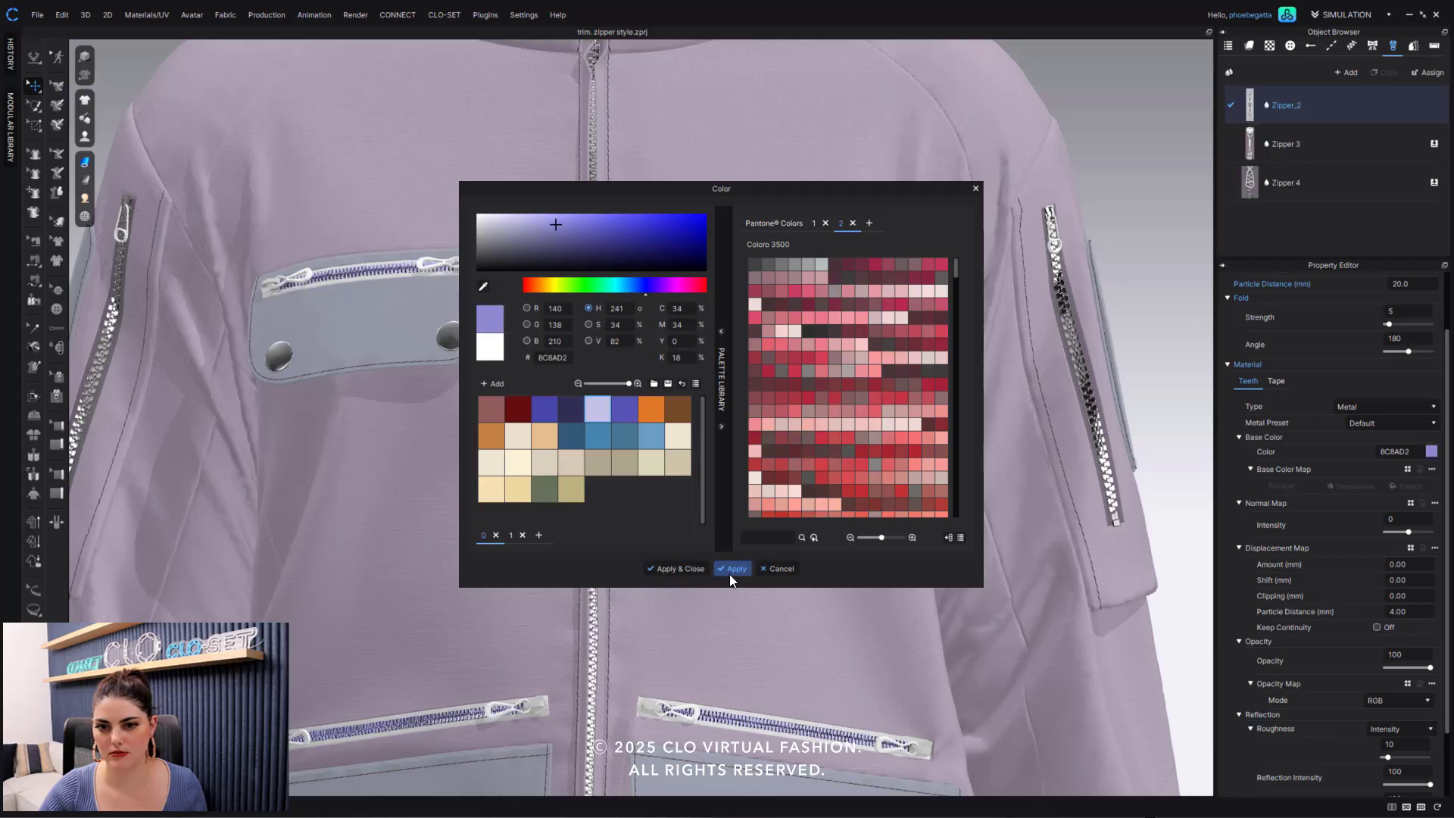
left_click(680, 567)
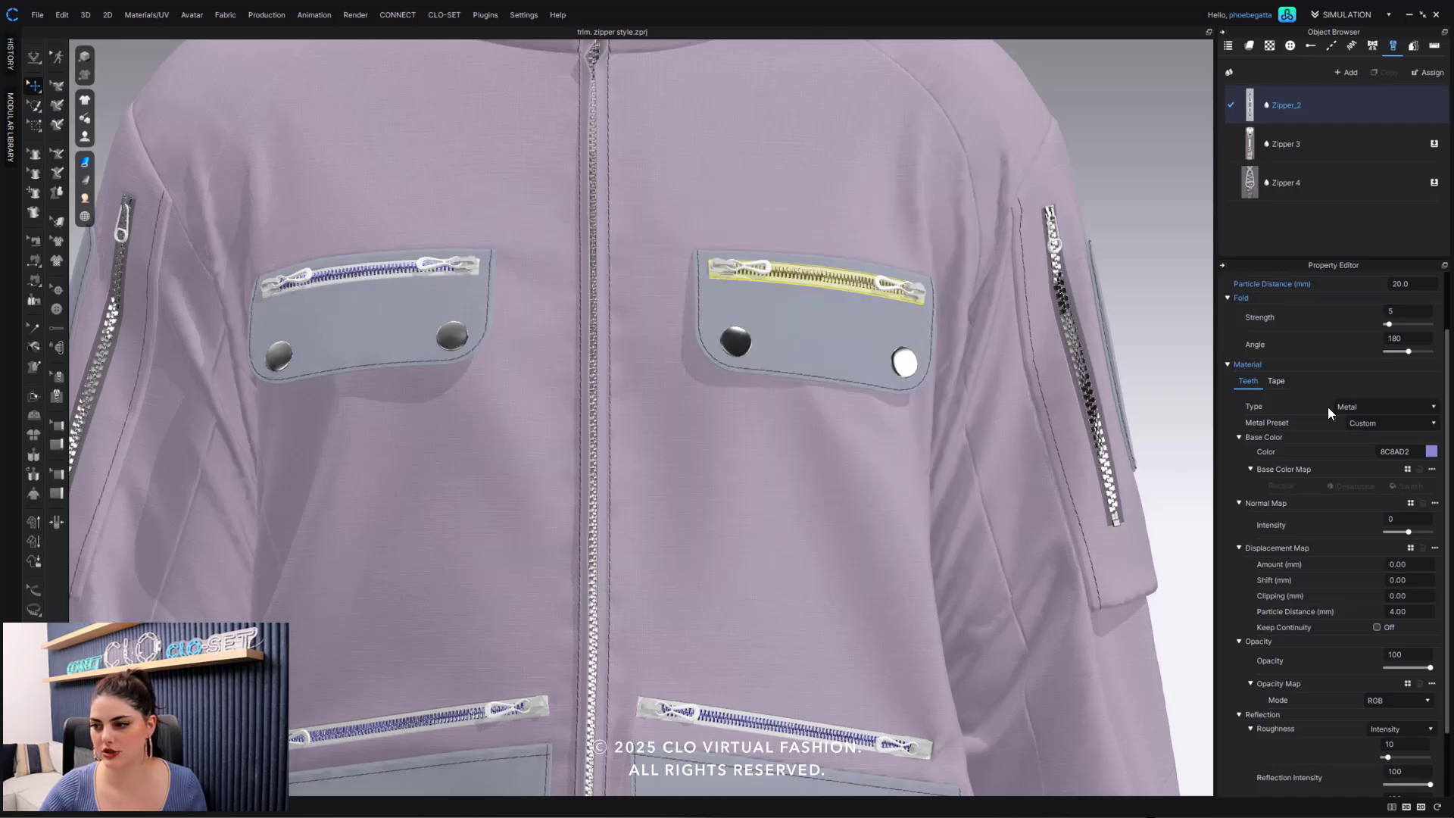
Color the Zipper_2 tape pale lilac D9C3E7, starting from a lavender sampled off the jacket.
left_click(1287, 382)
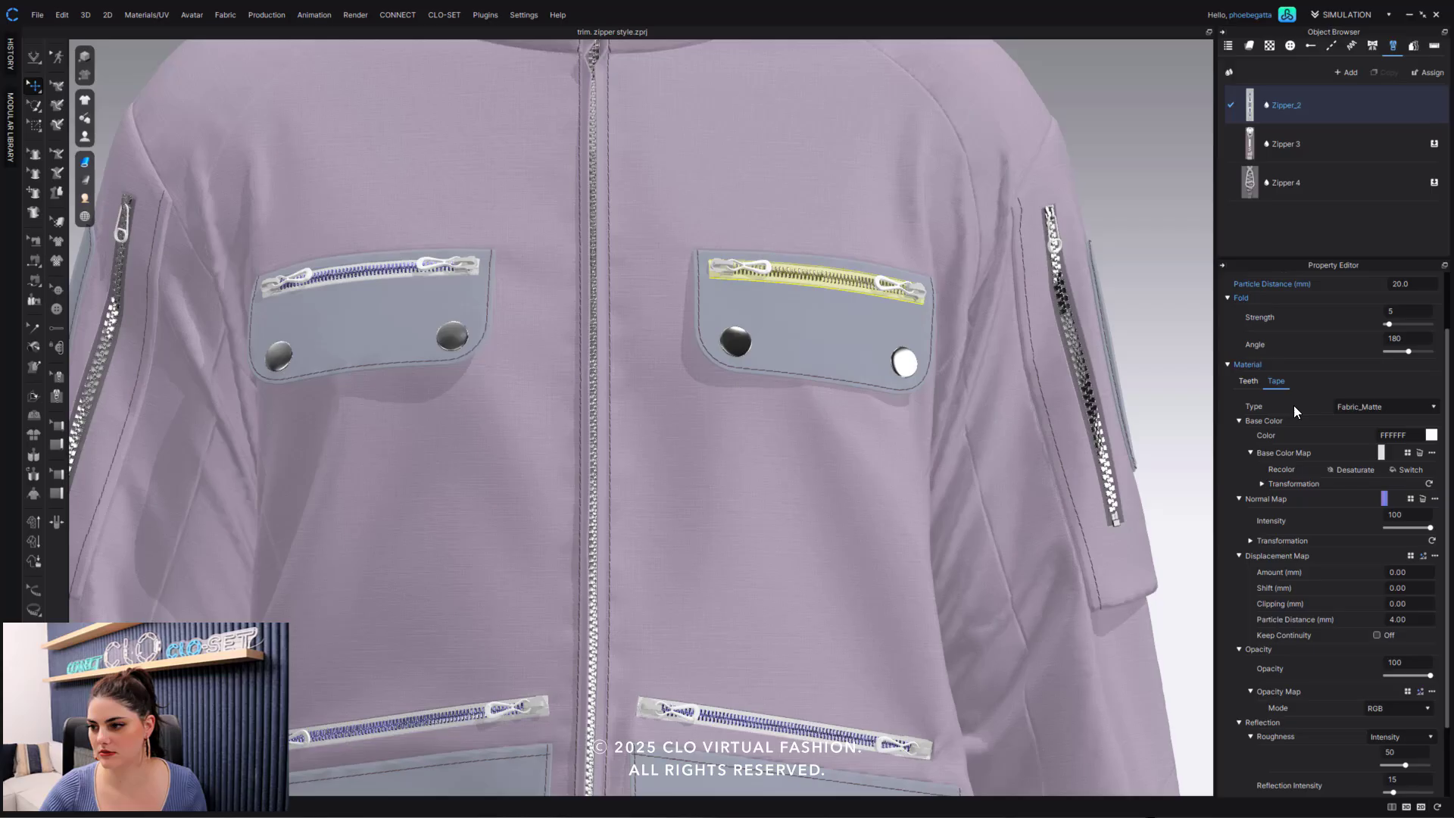
left_click(1431, 435)
left_click(483, 286)
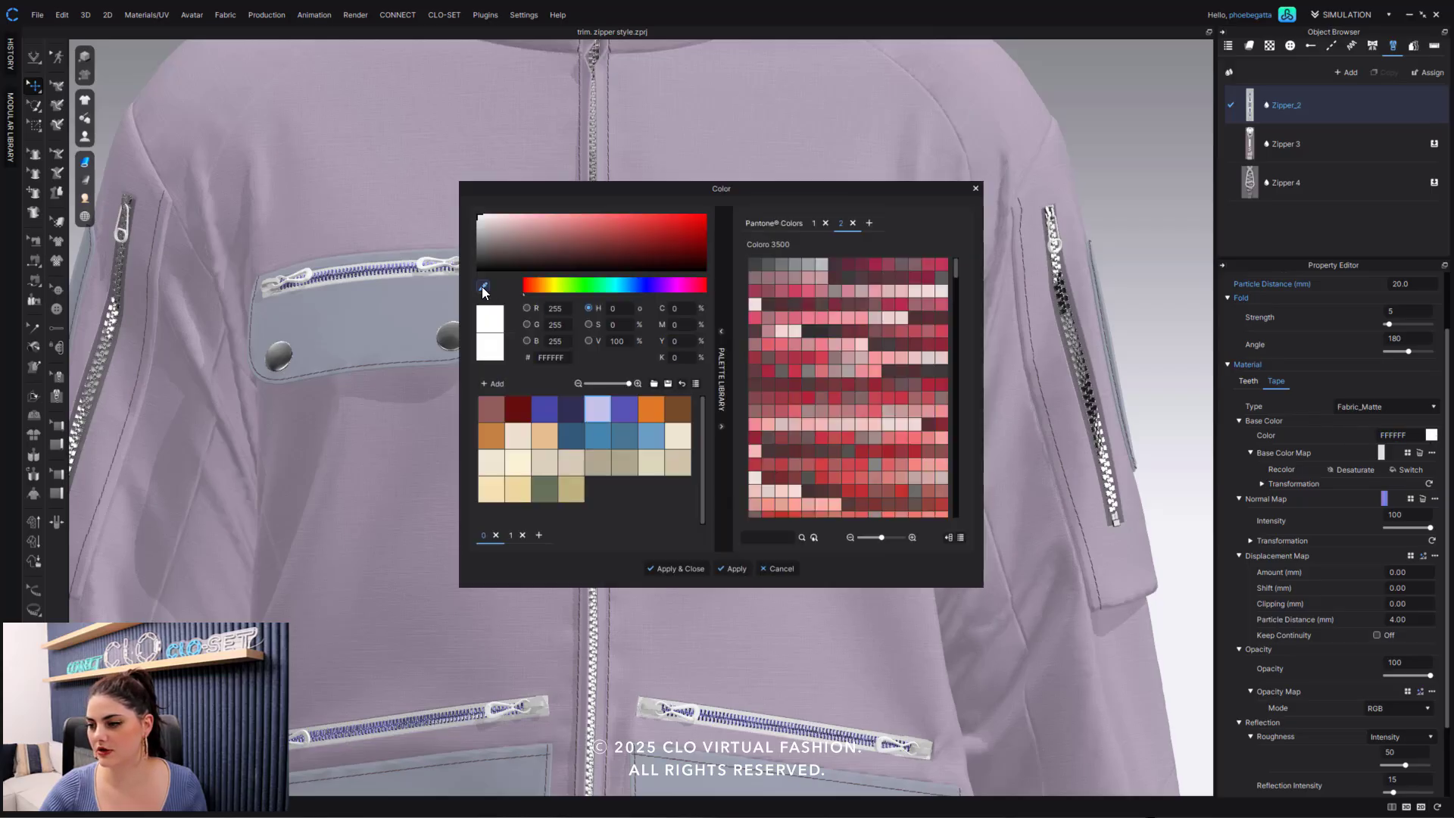
left_click(368, 221)
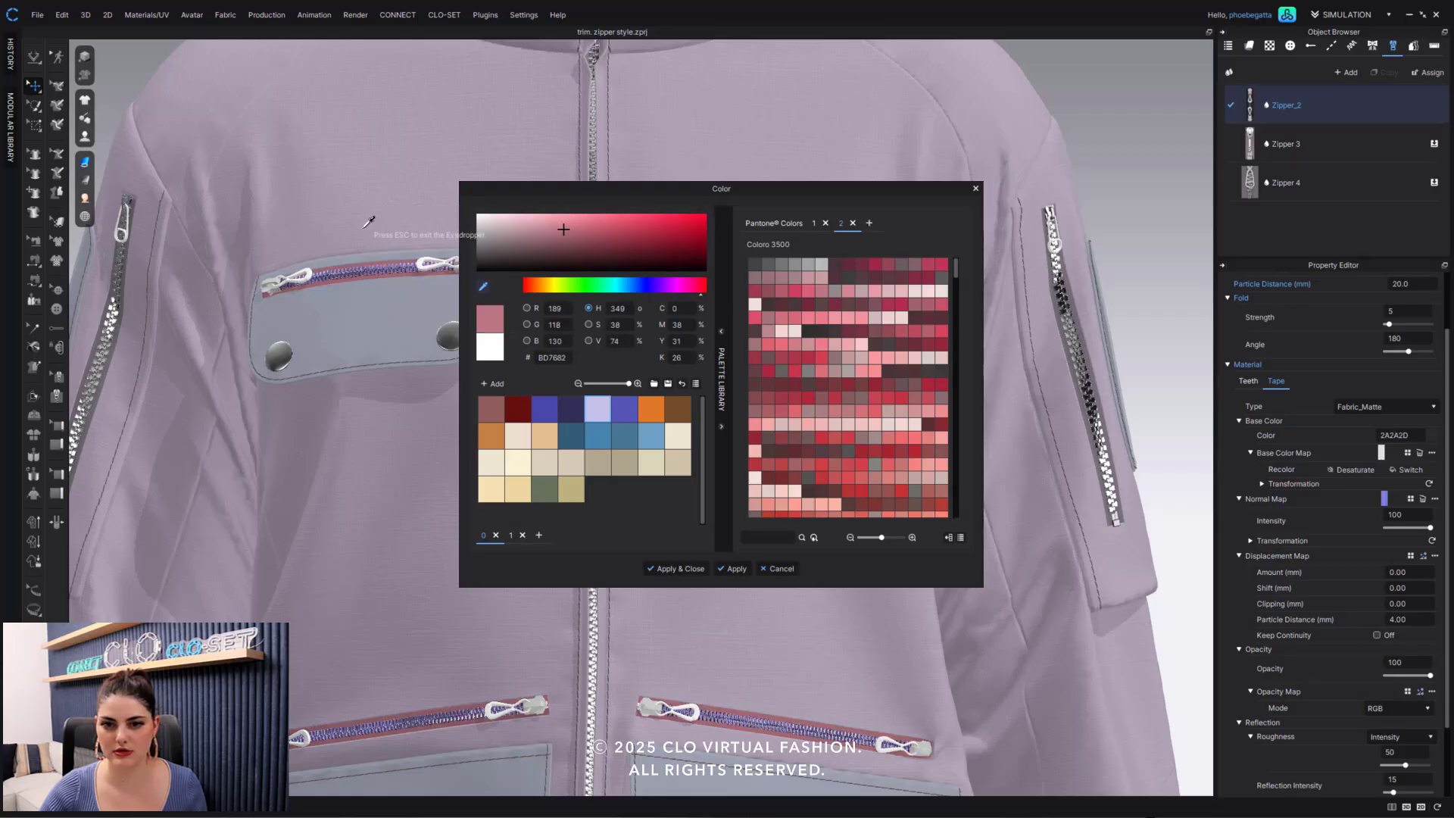
left_click(598, 409)
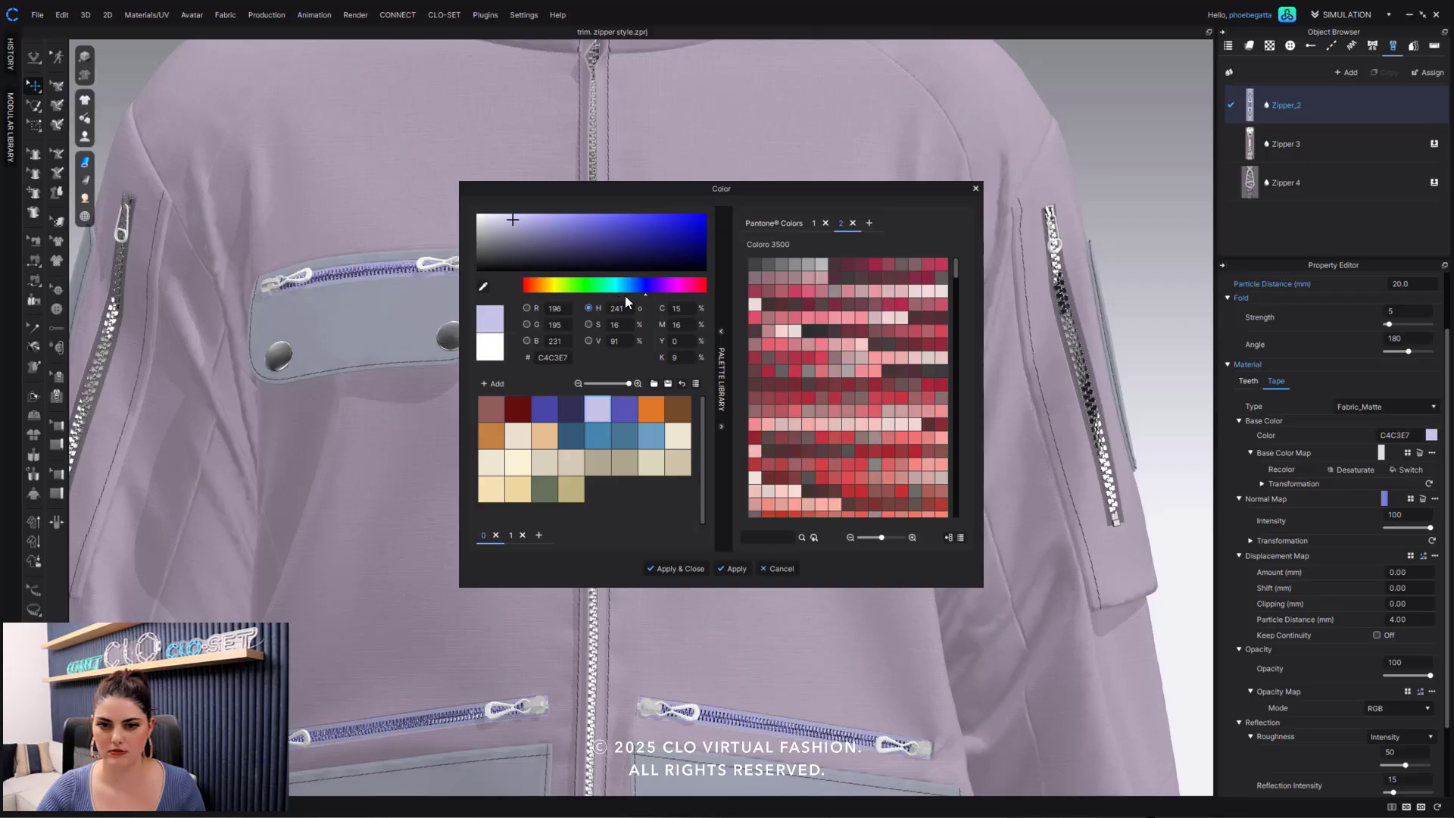
left_click(664, 290)
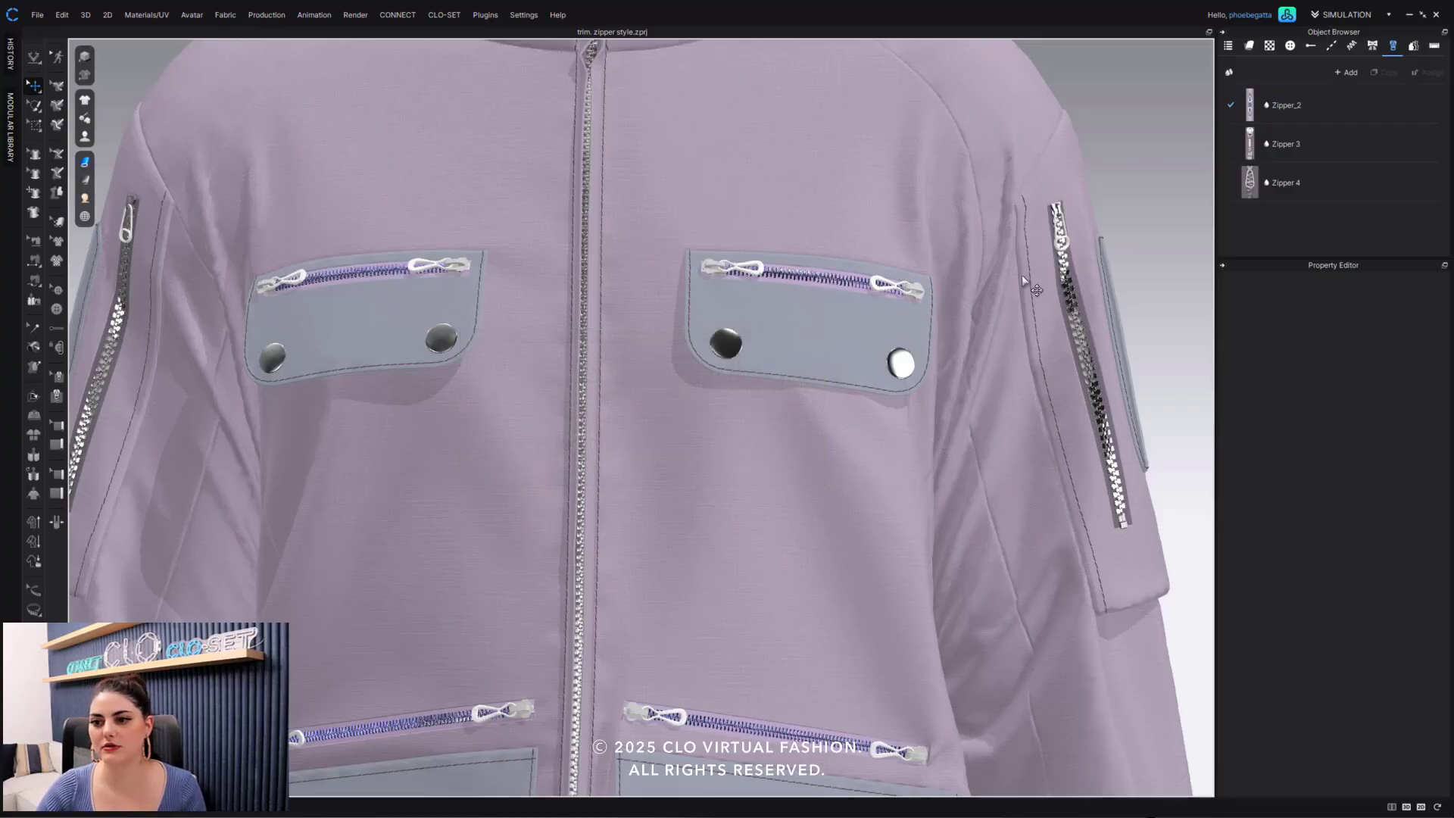
Save Zipper_2's style as 'Two Way Zipper' in the Desktop's Deep Dives\Zipper folder.
left_click(1337, 110)
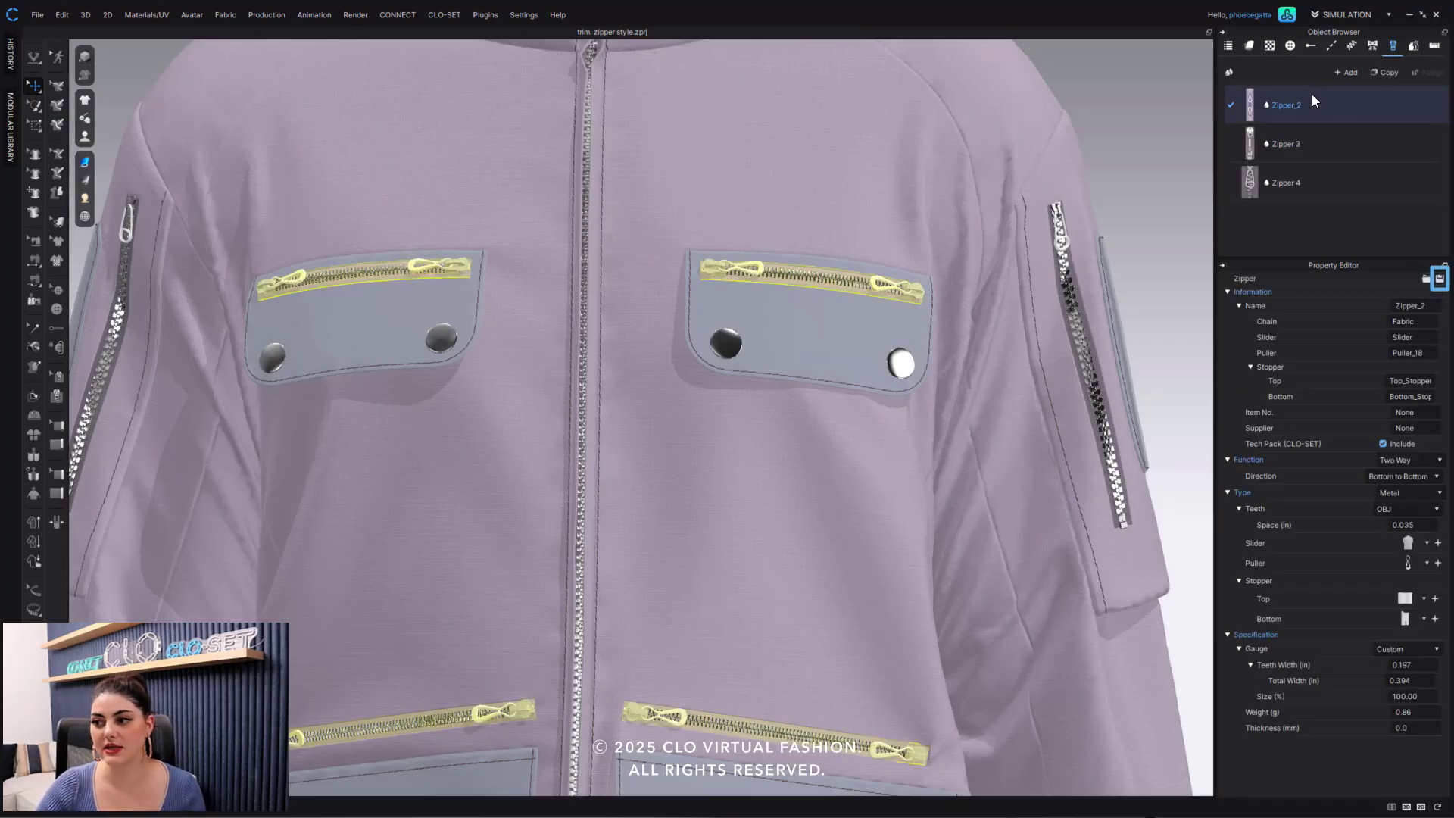
left_click(1442, 283)
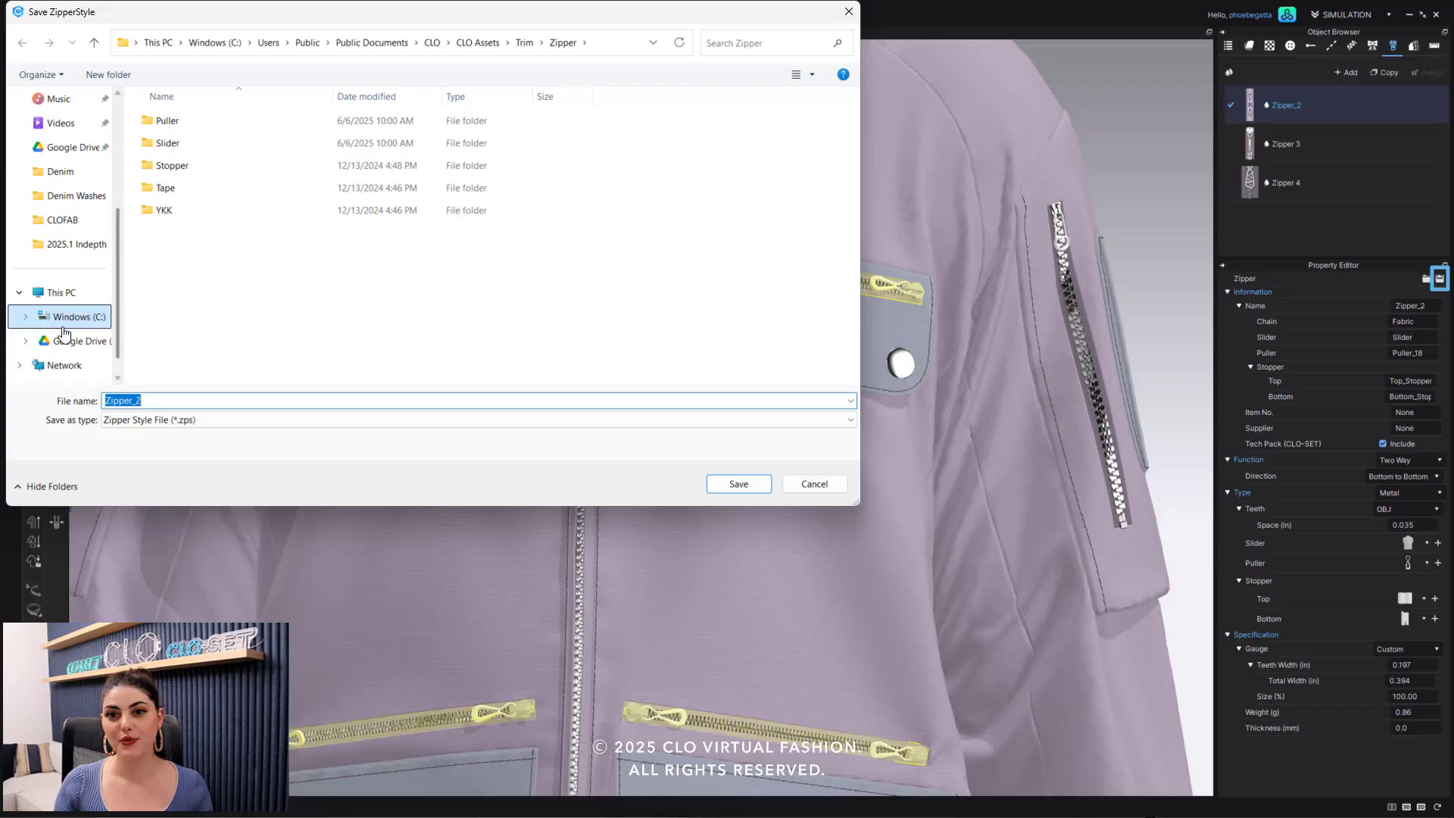
left_click(73, 175)
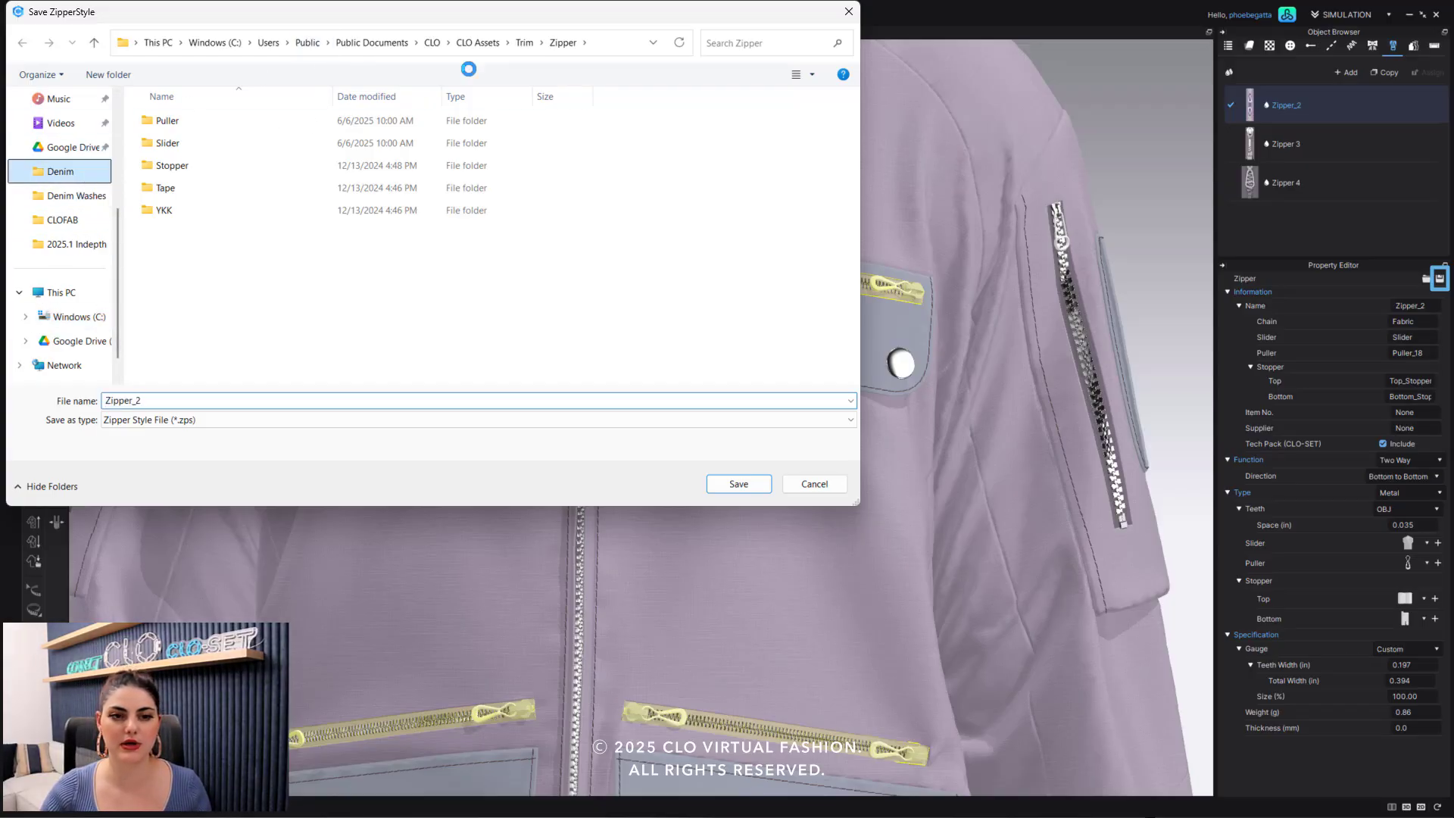
left_click(203, 46)
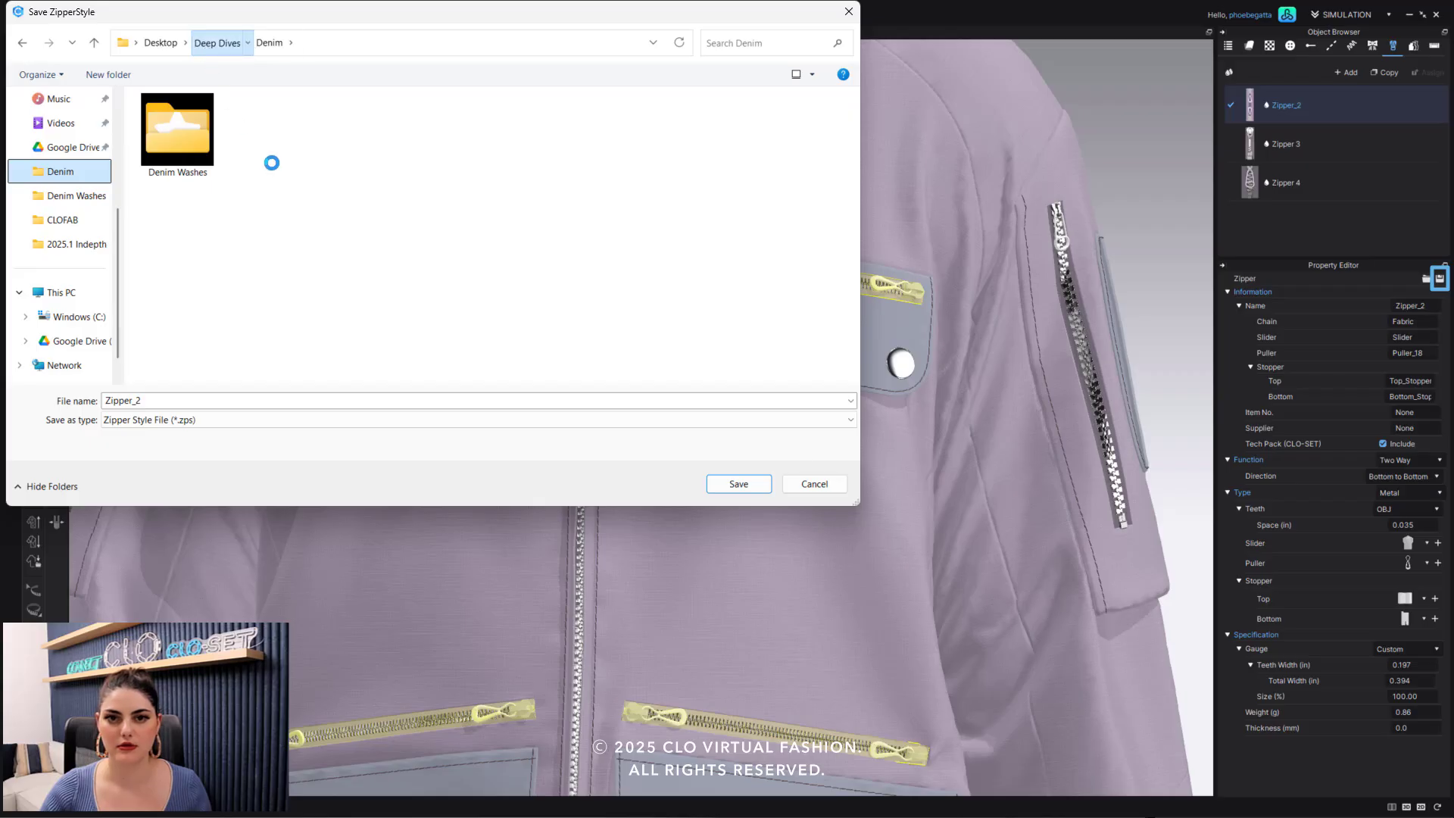
left_click(190, 236)
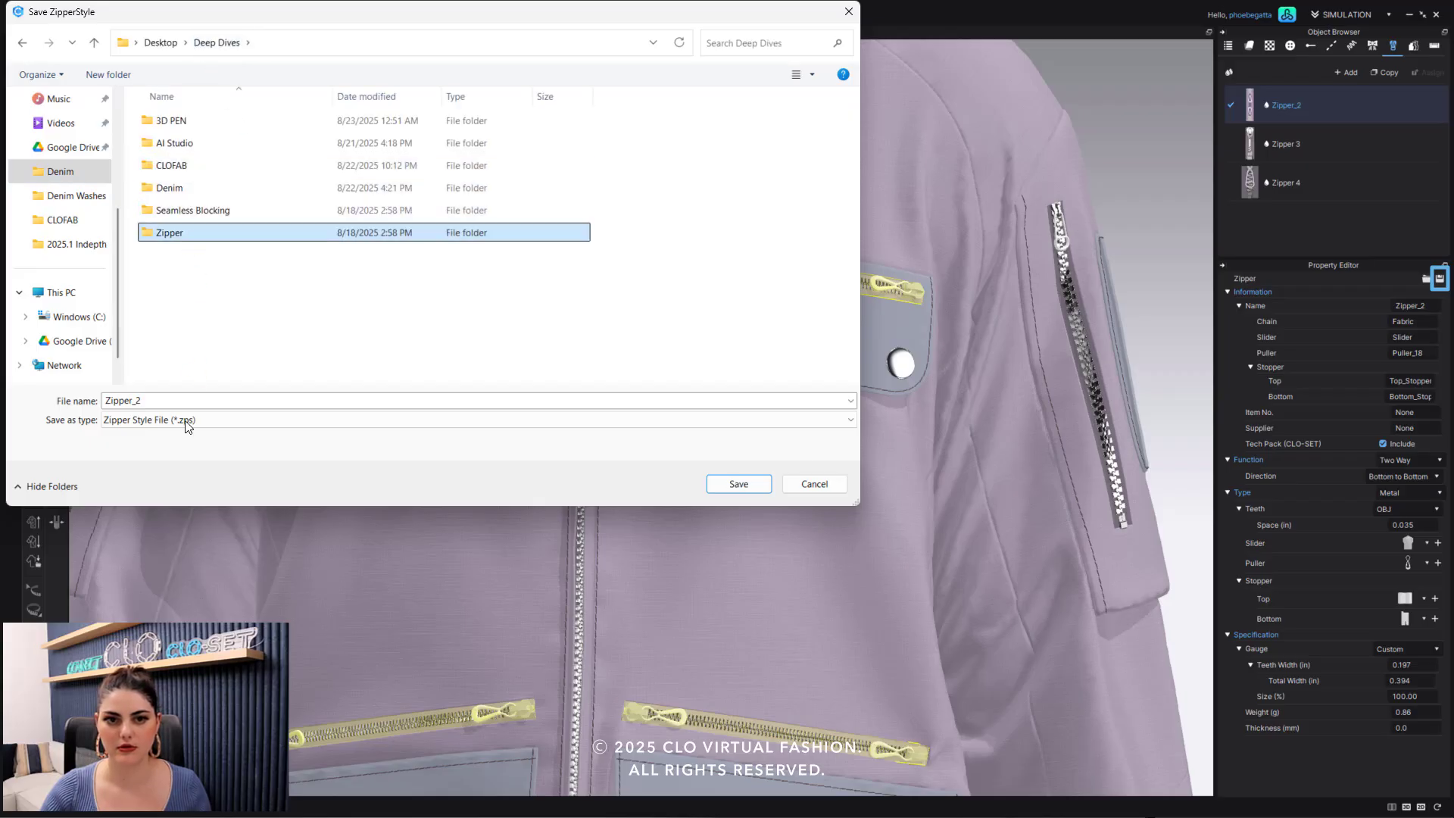
key("Return")
type("Two ")
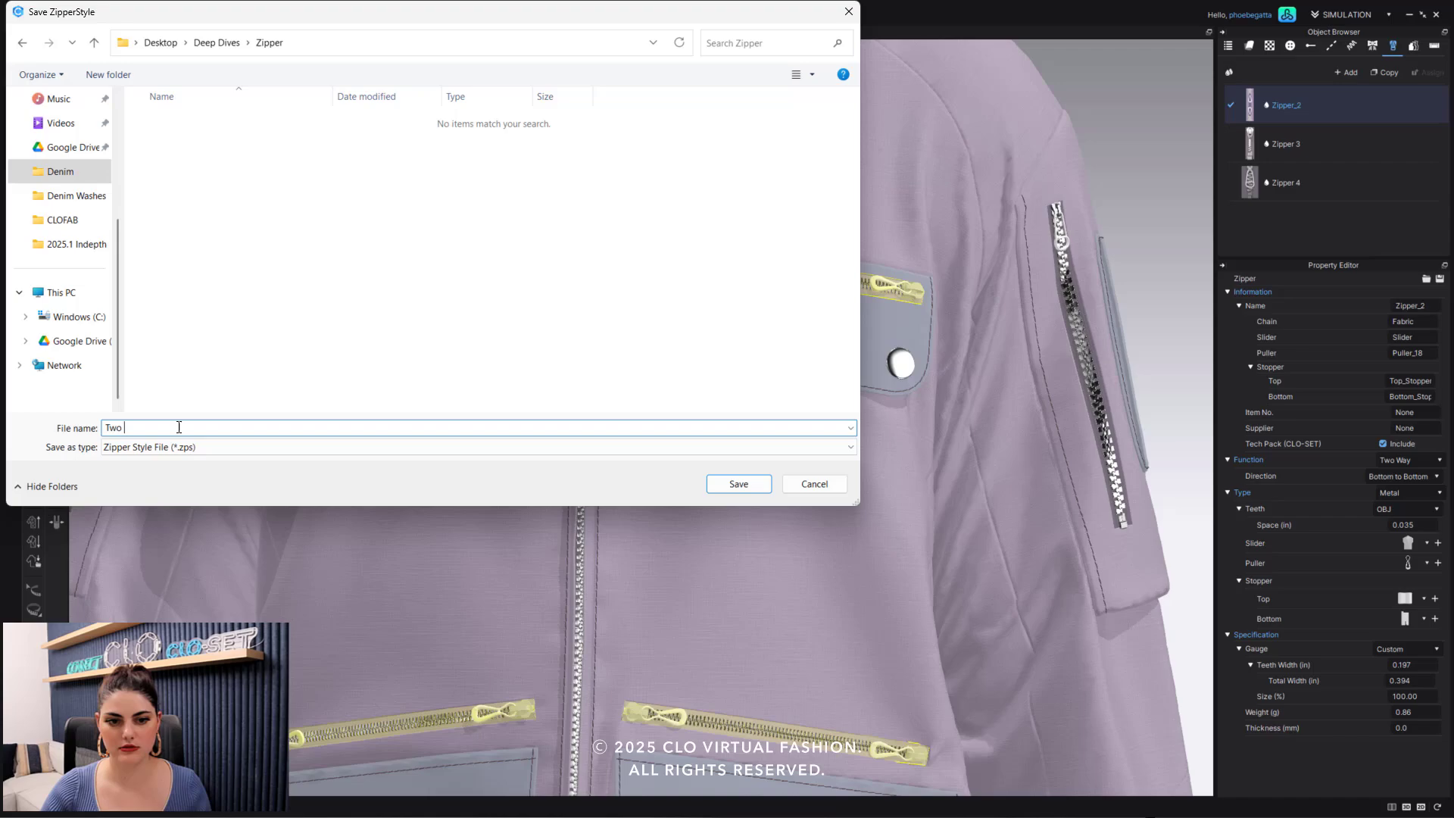
type("Way Zipper")
key("Return")
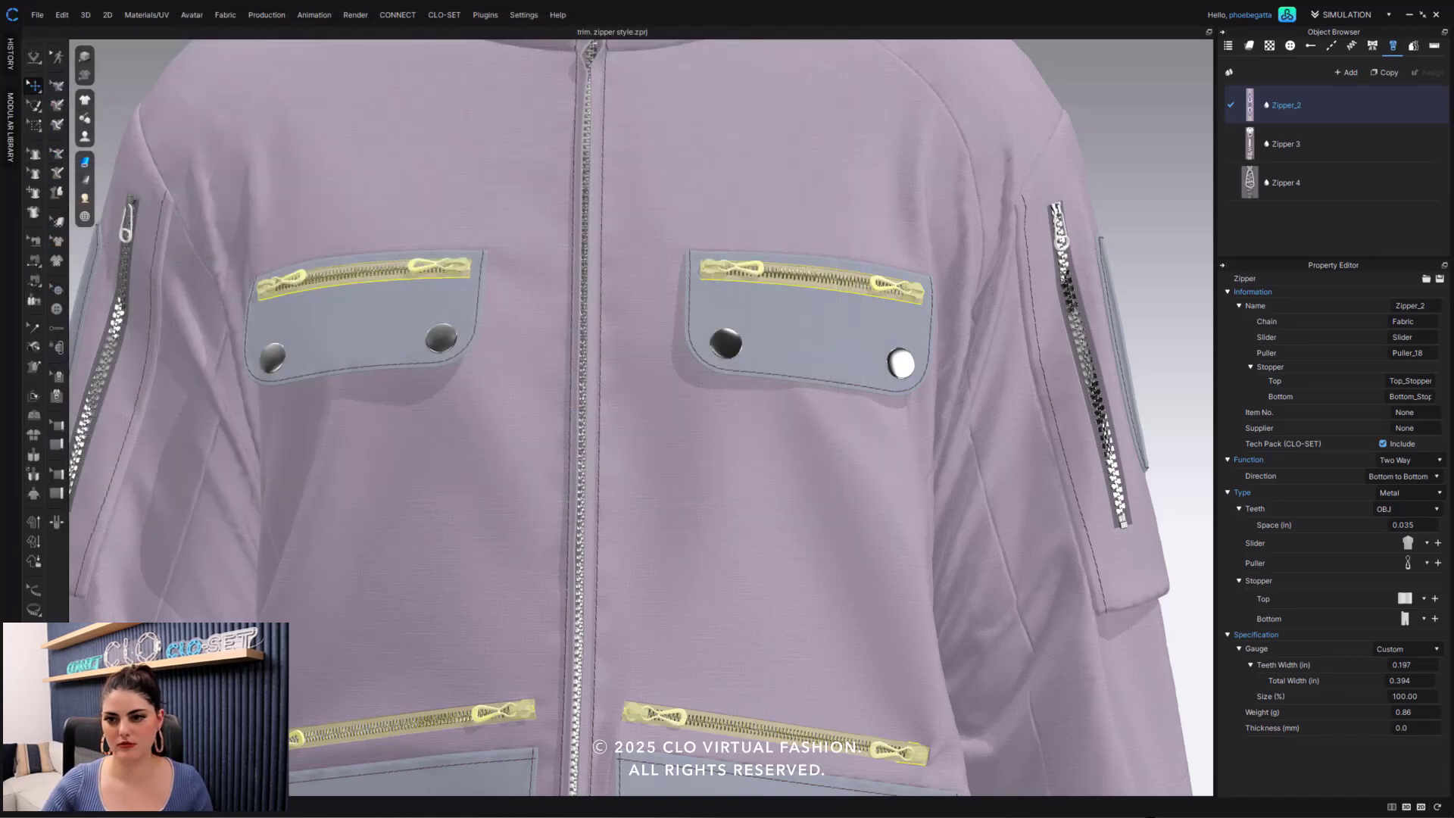
Load Two Way Zipper.zps onto the centre-front Zipper 3.
left_click(1085, 74)
left_click(584, 194)
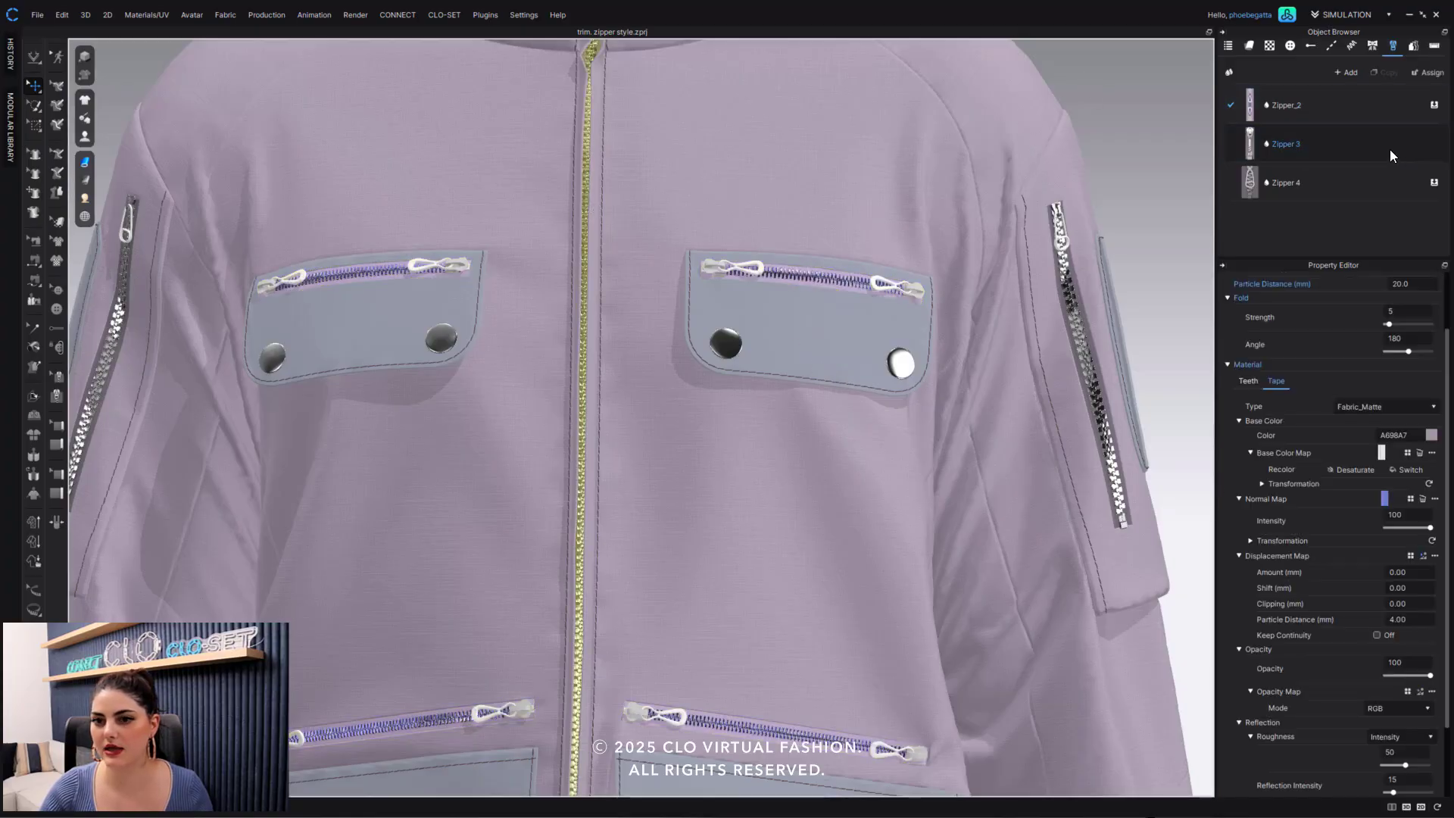
left_click(1361, 144)
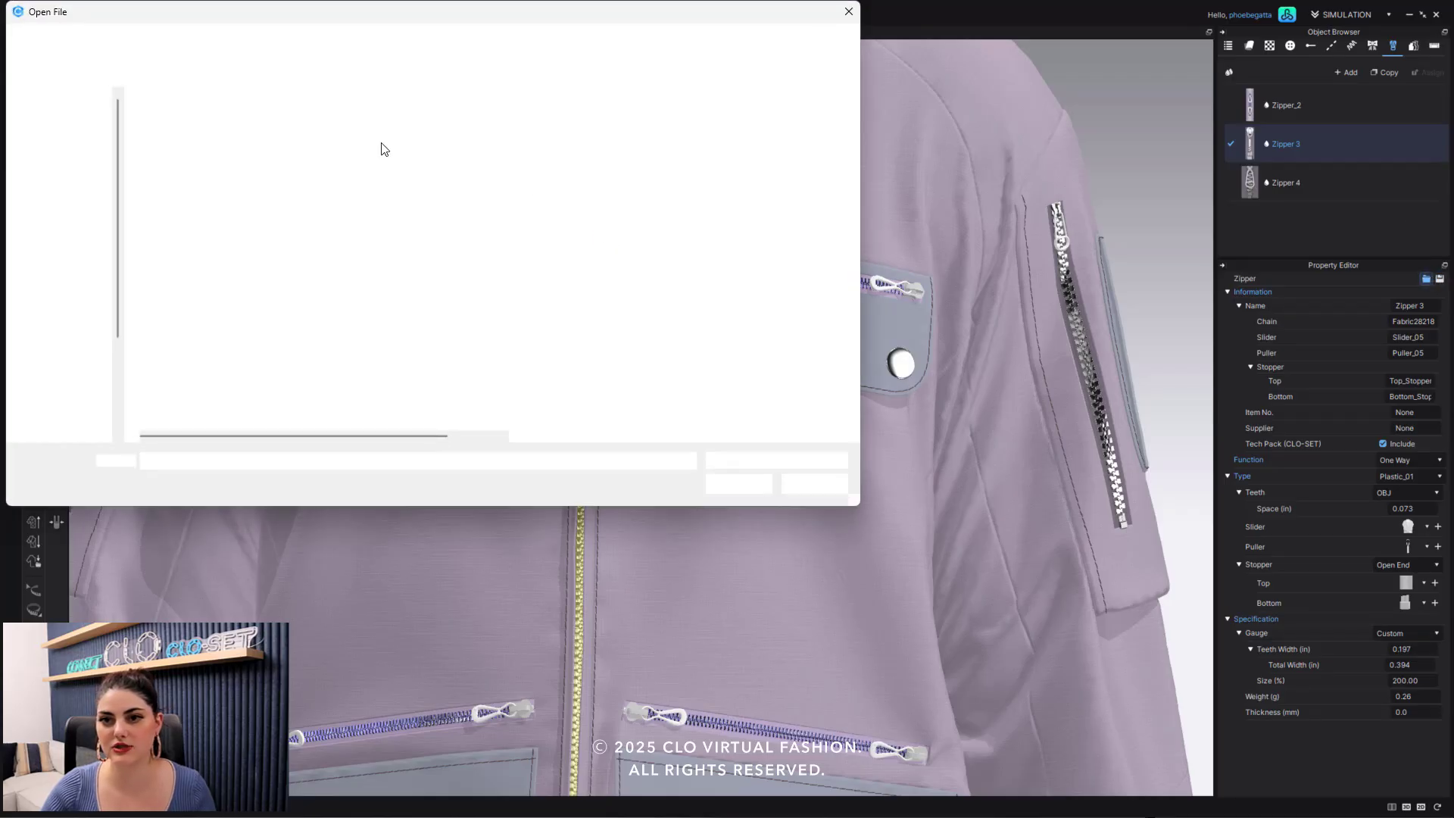
left_click(234, 122)
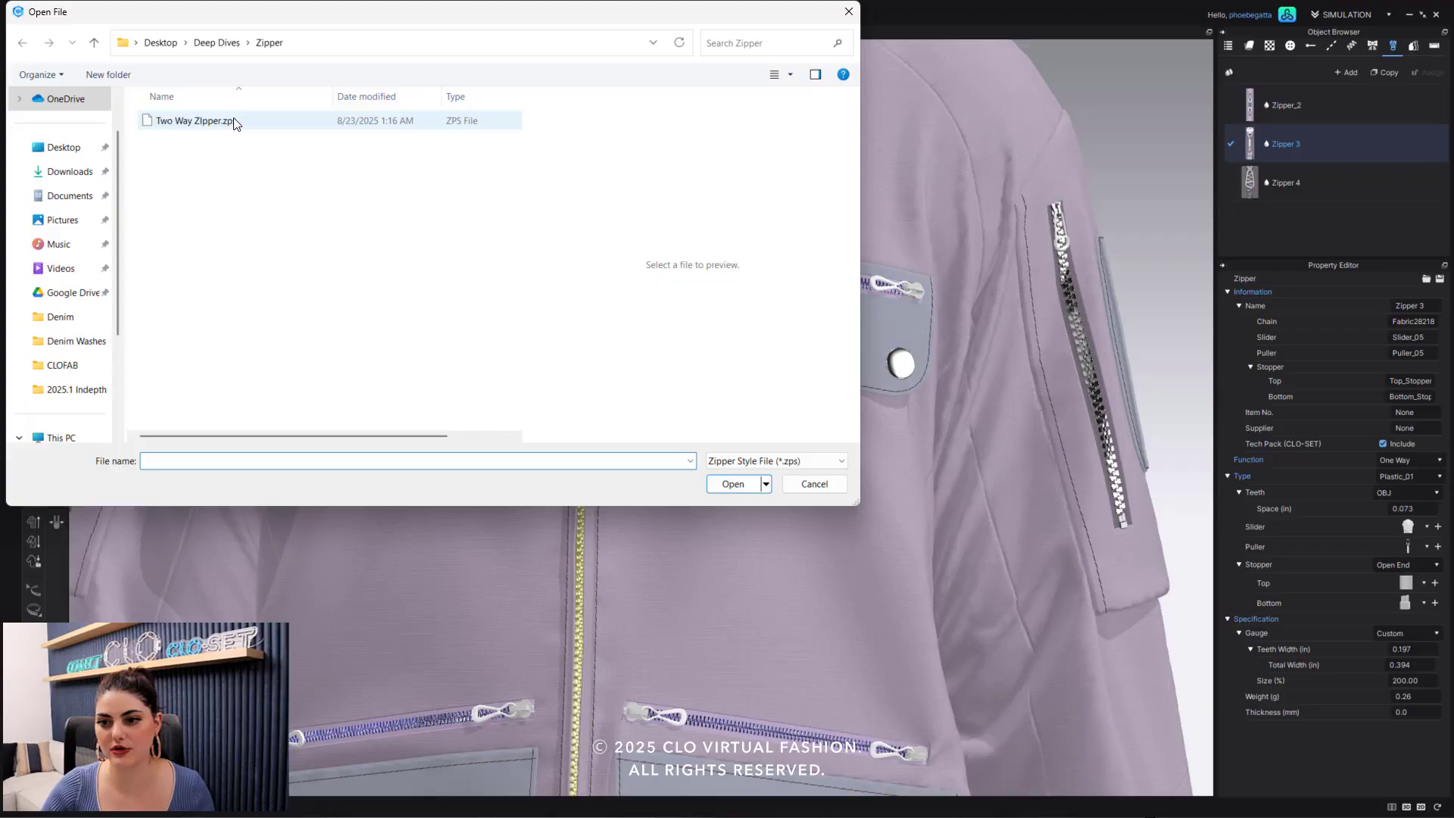
left_click(732, 484)
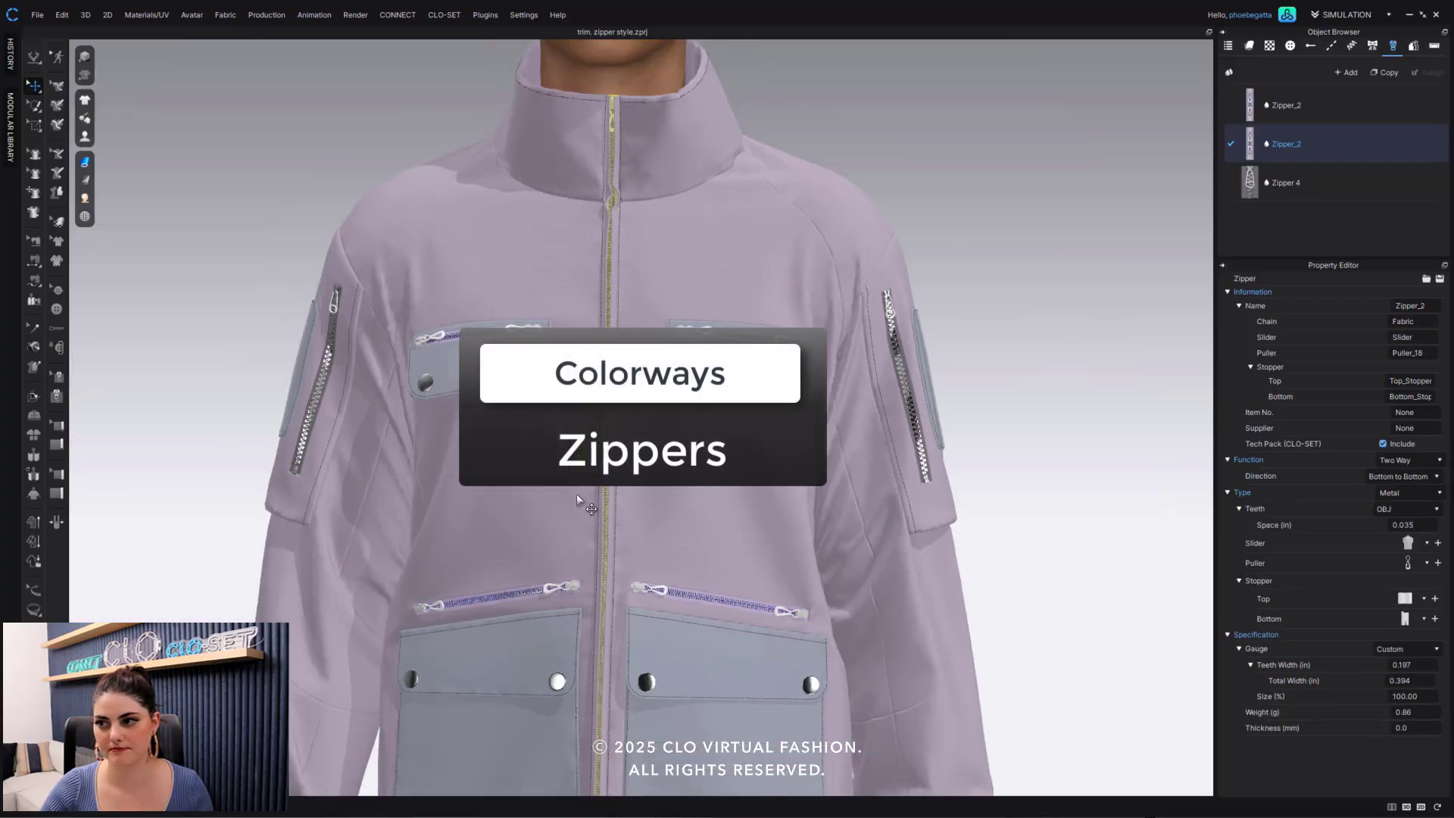
left_click(743, 112)
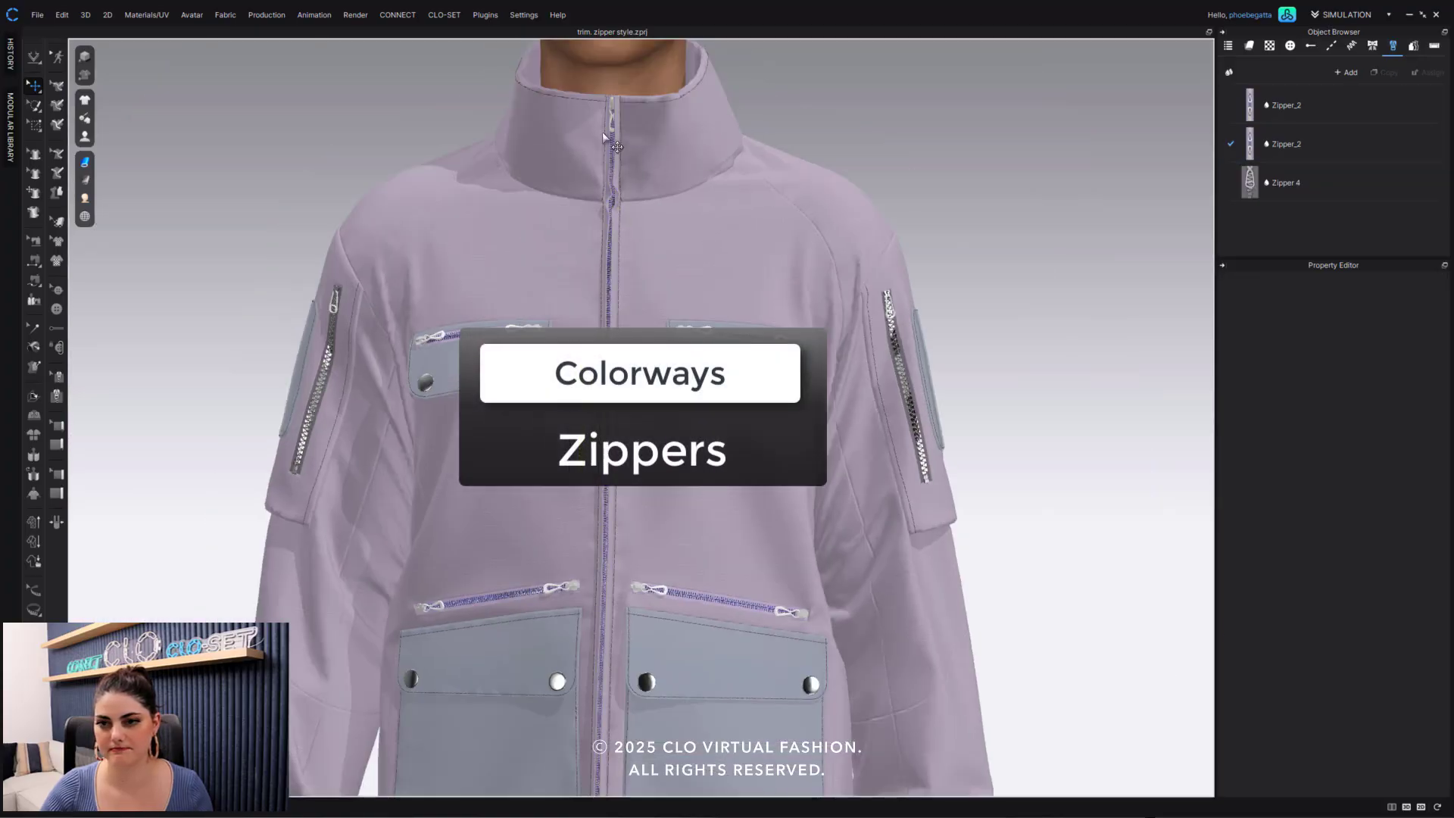
right_click_drag(629, 317, 632, 319)
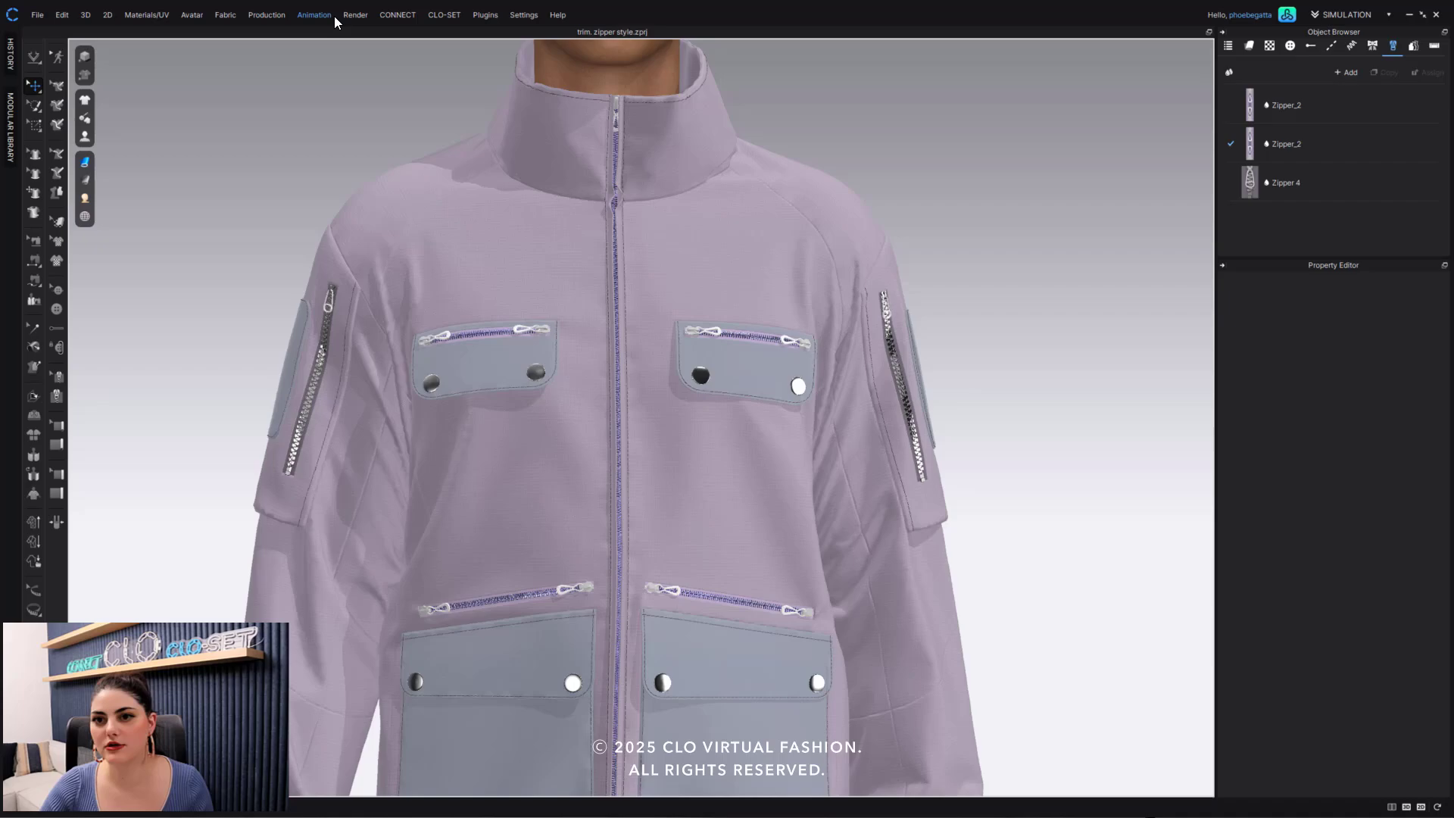
Open the Colorway Editor and widen it so Colorway 1's zipper section shows.
left_click(266, 17)
left_click(282, 45)
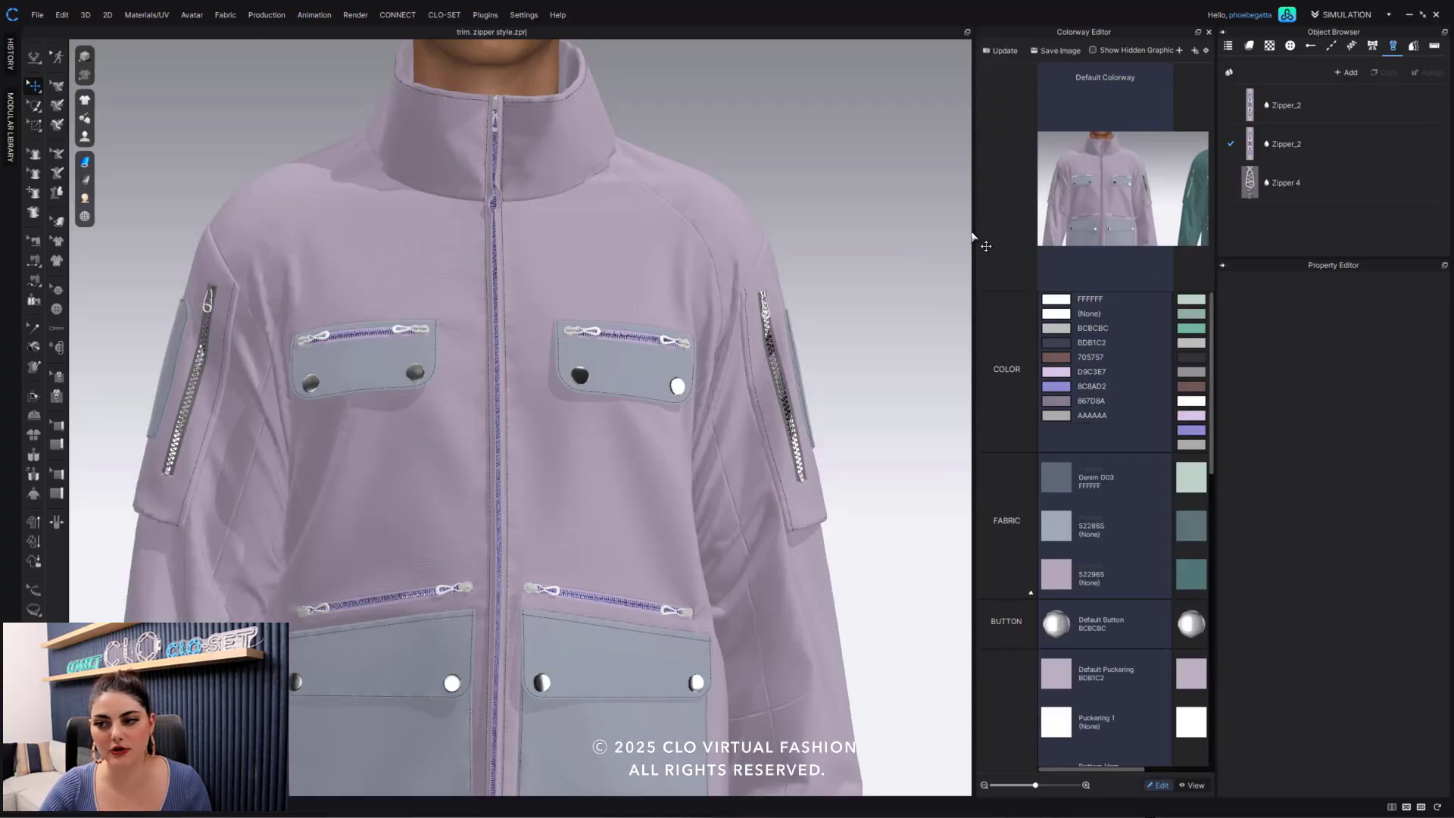
left_click_drag(973, 231, 552, 231)
scroll(682, 501, "down", 3)
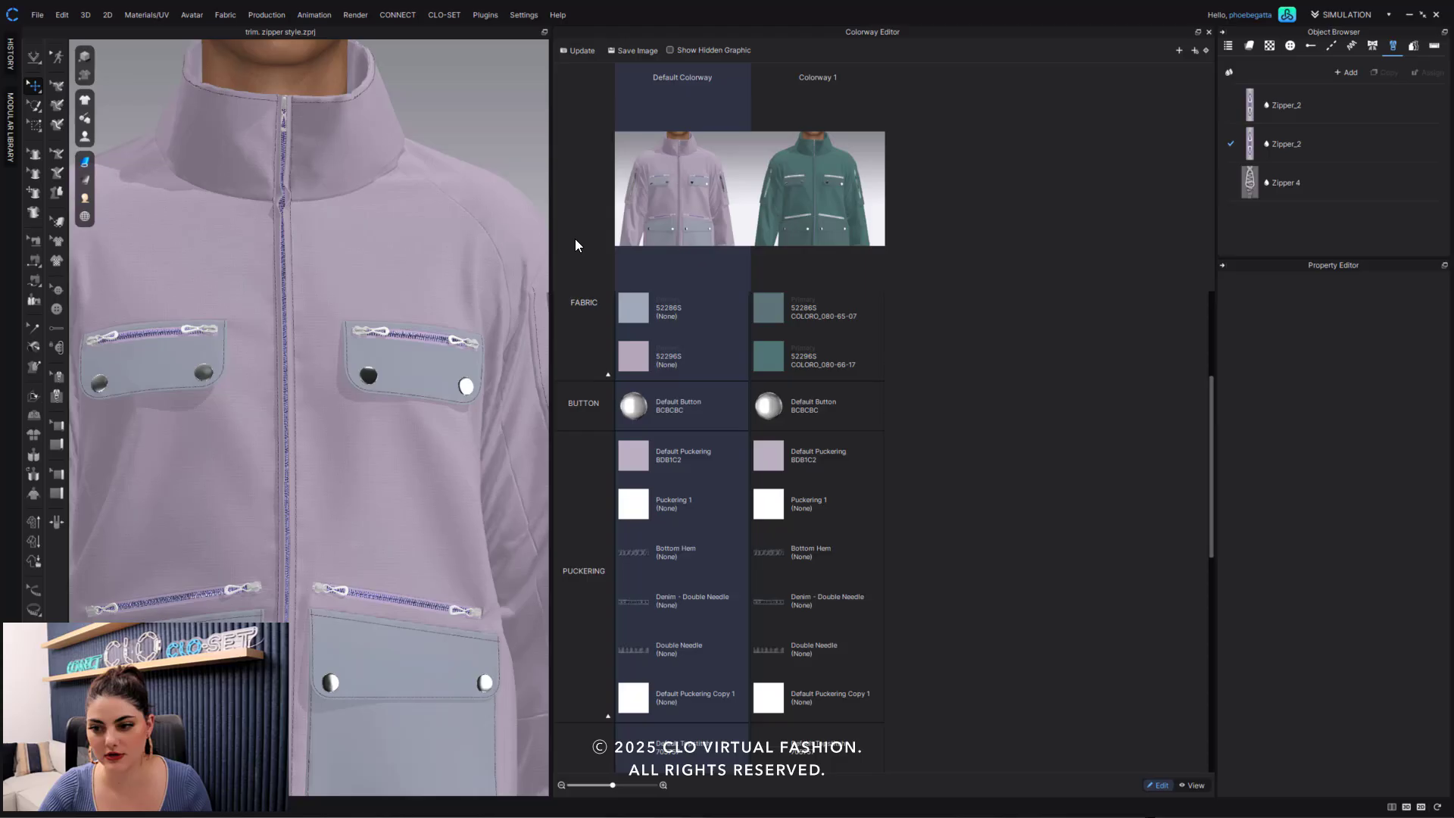
left_click_drag(659, 221, 753, 221)
scroll(934, 479, "down", 10)
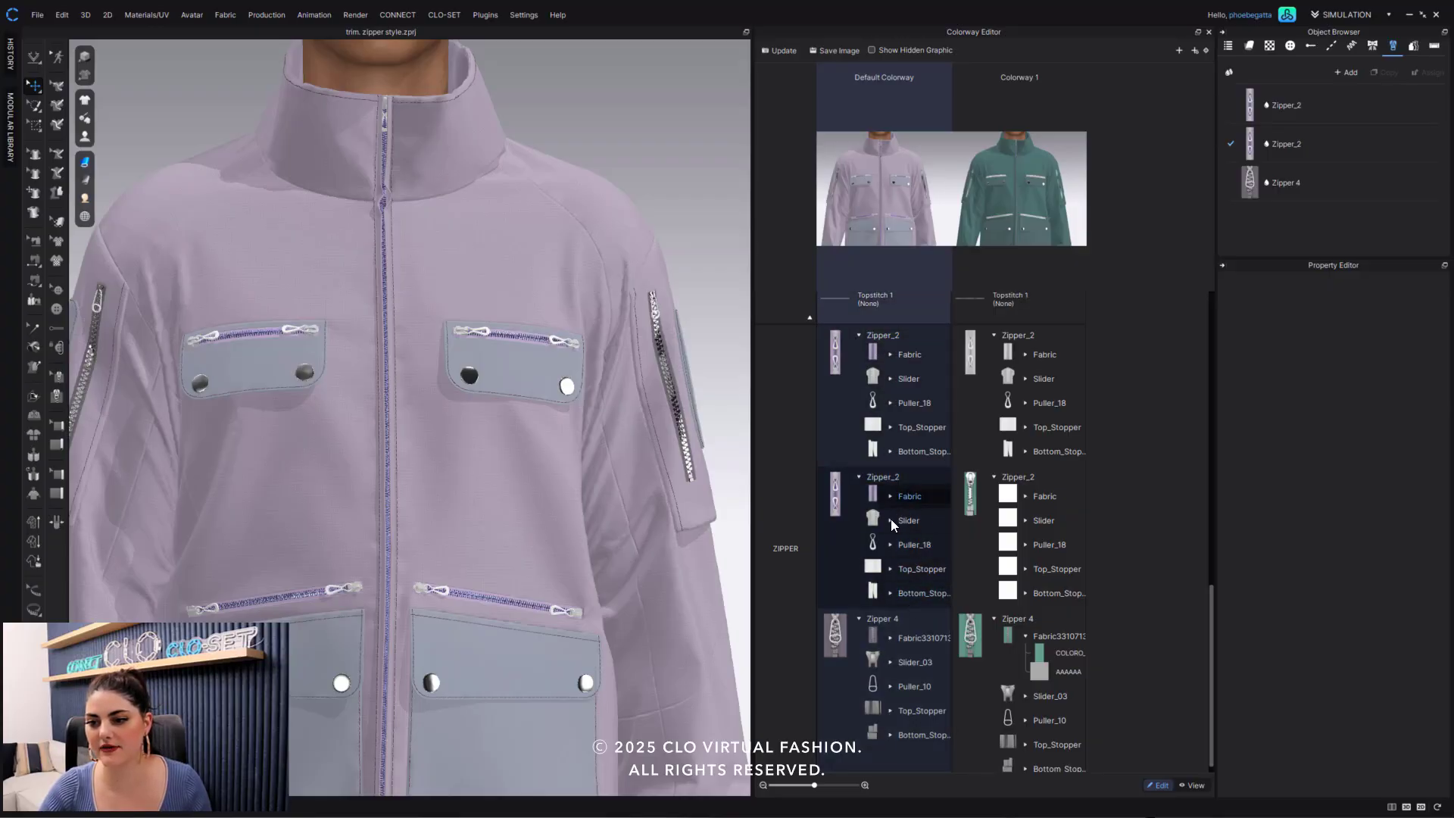
Expand Zipper_2's fabric, slider and Puller_18 colours in the Default Colorway and Colorway 1.
left_click(891, 497)
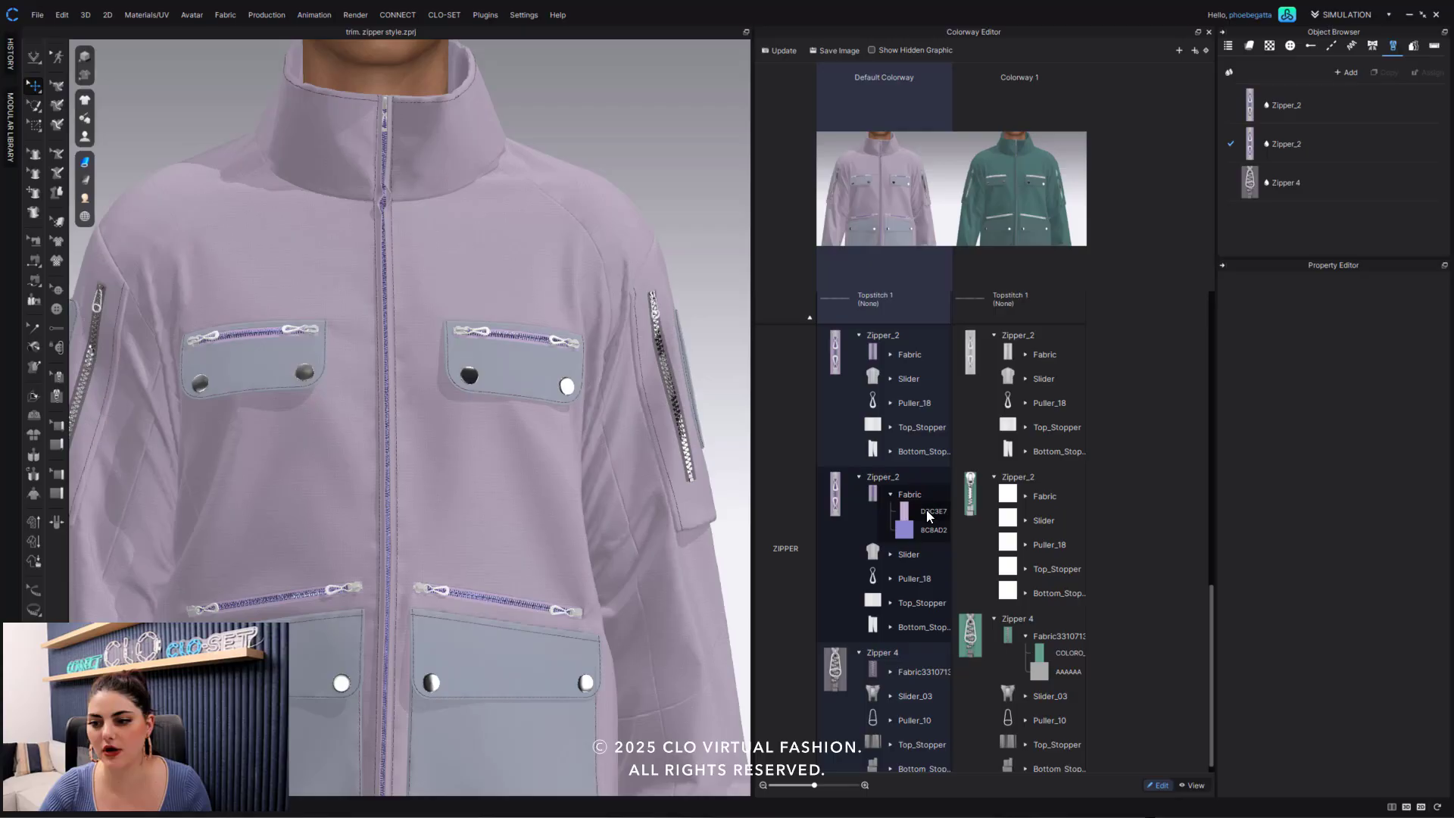
left_click(937, 530)
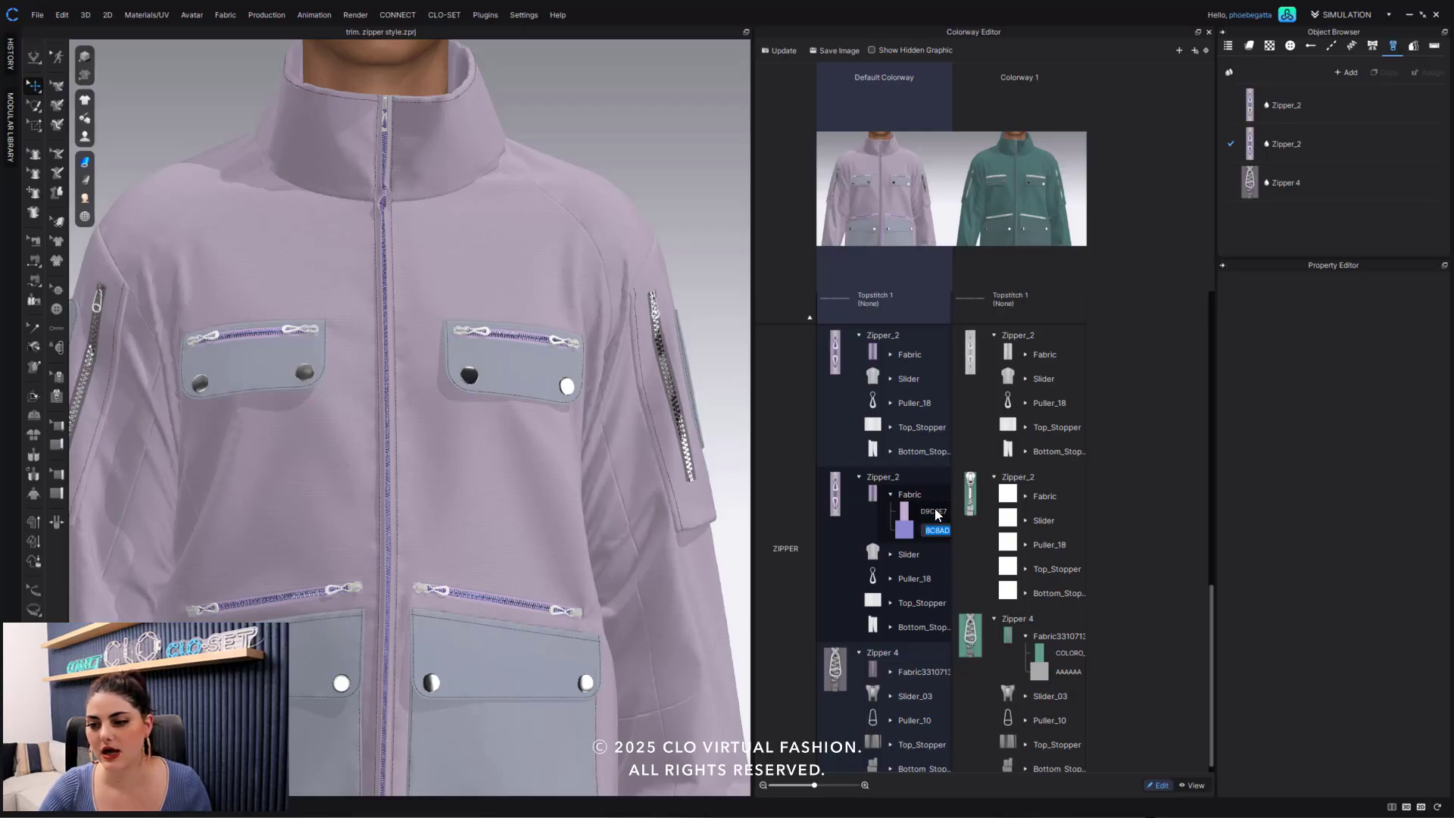
left_click(937, 513)
left_click(891, 554)
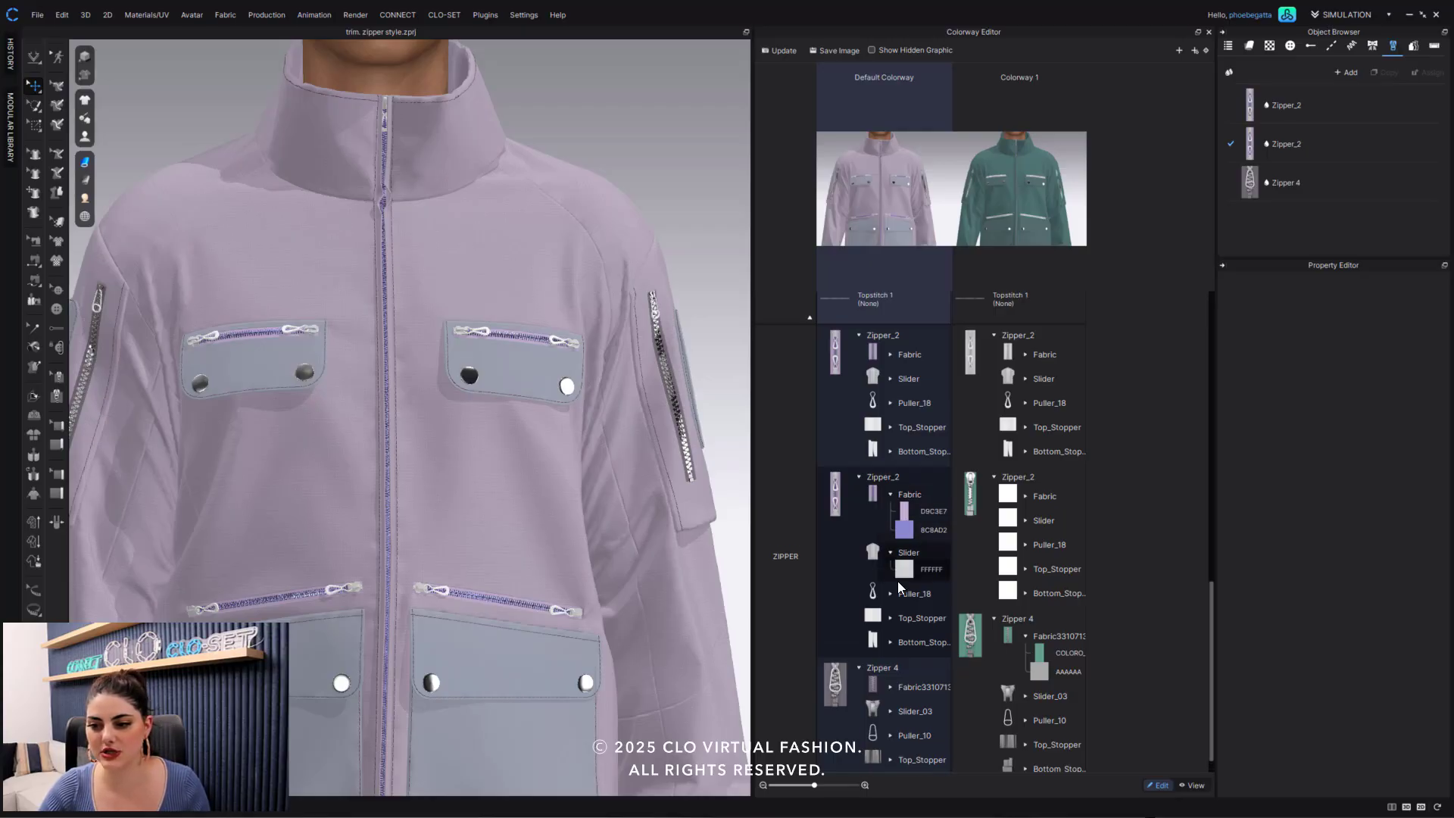
left_click(932, 570)
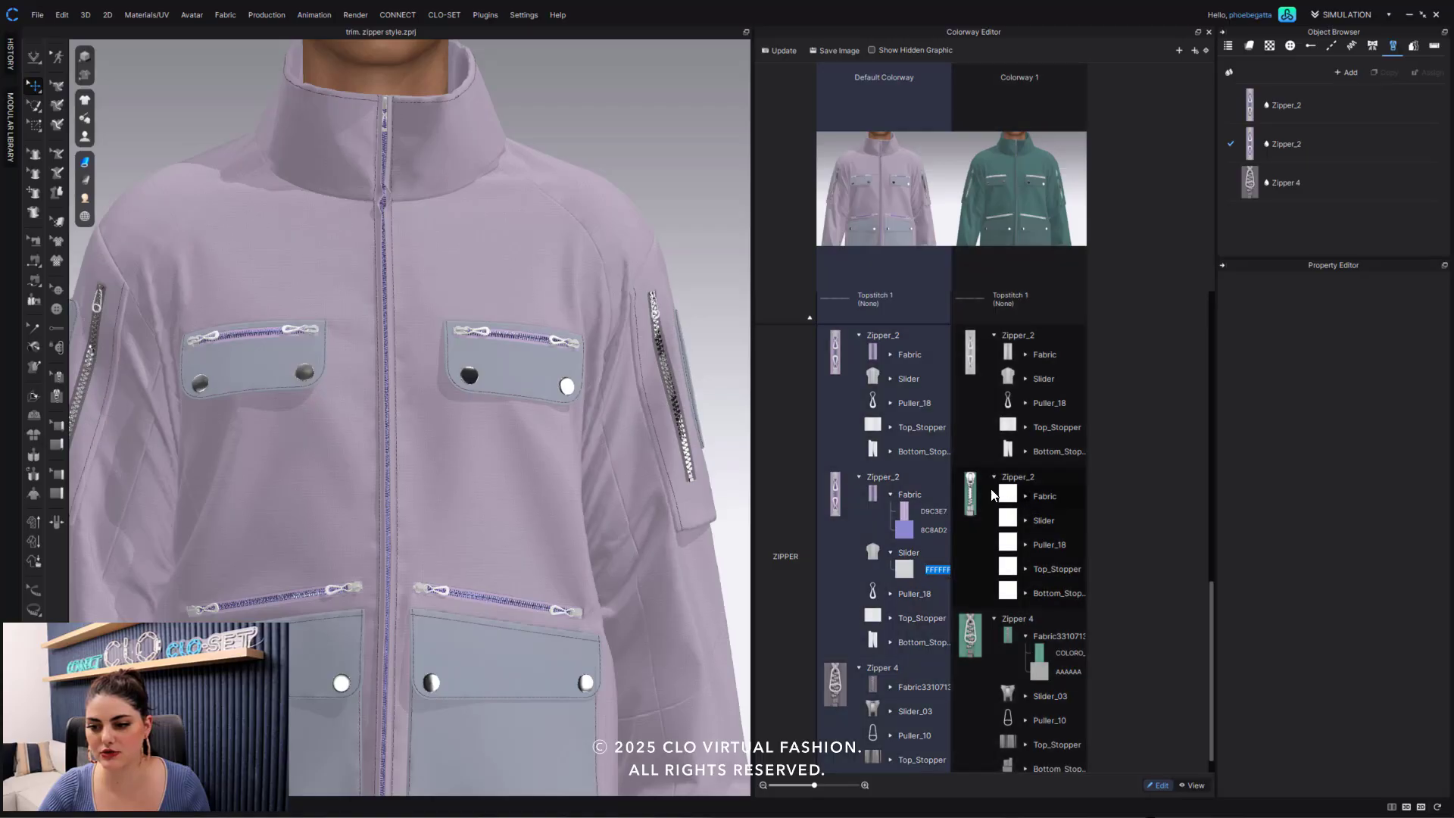
left_click(994, 477)
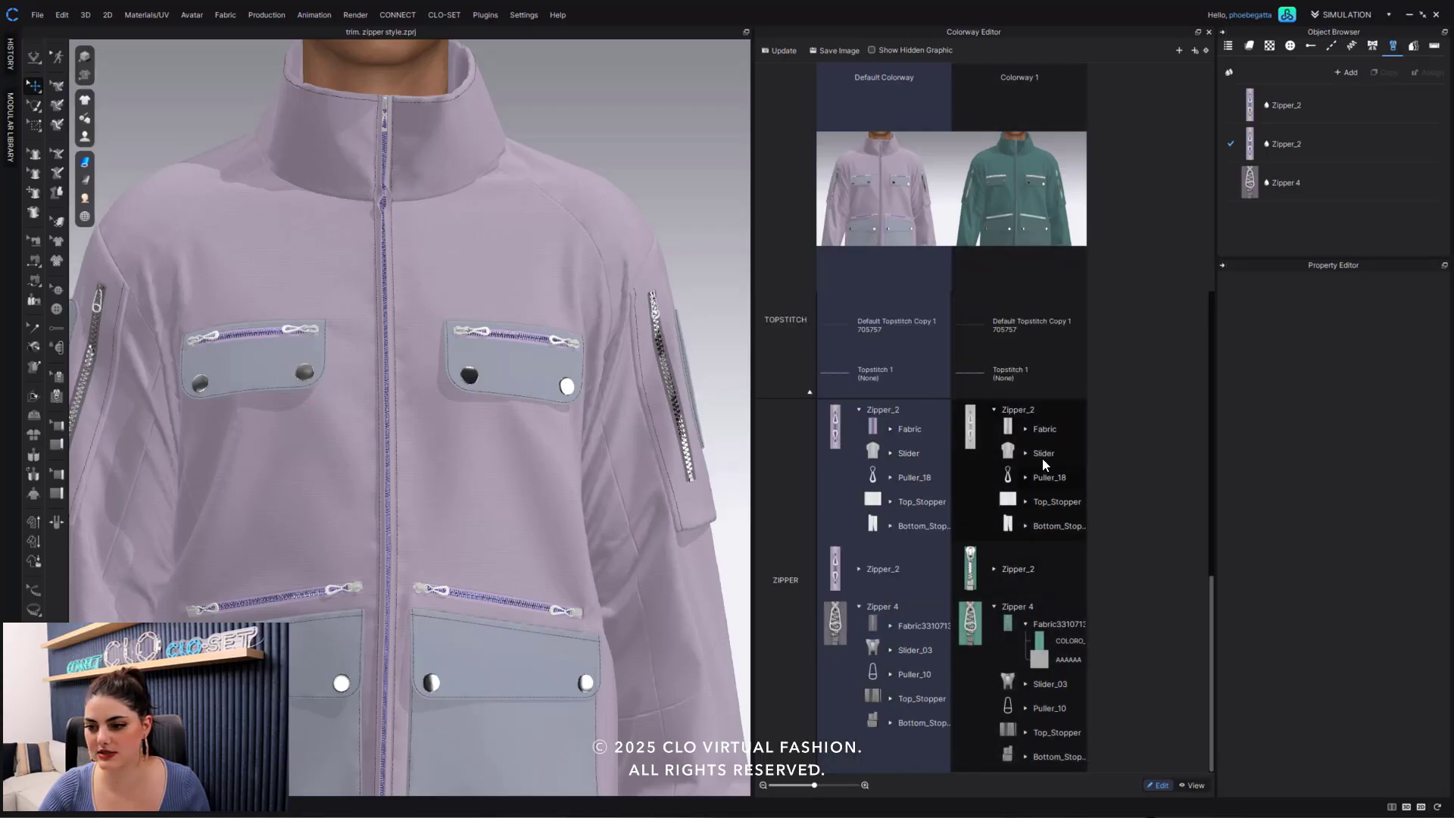
left_click(1024, 429)
left_click(1027, 486)
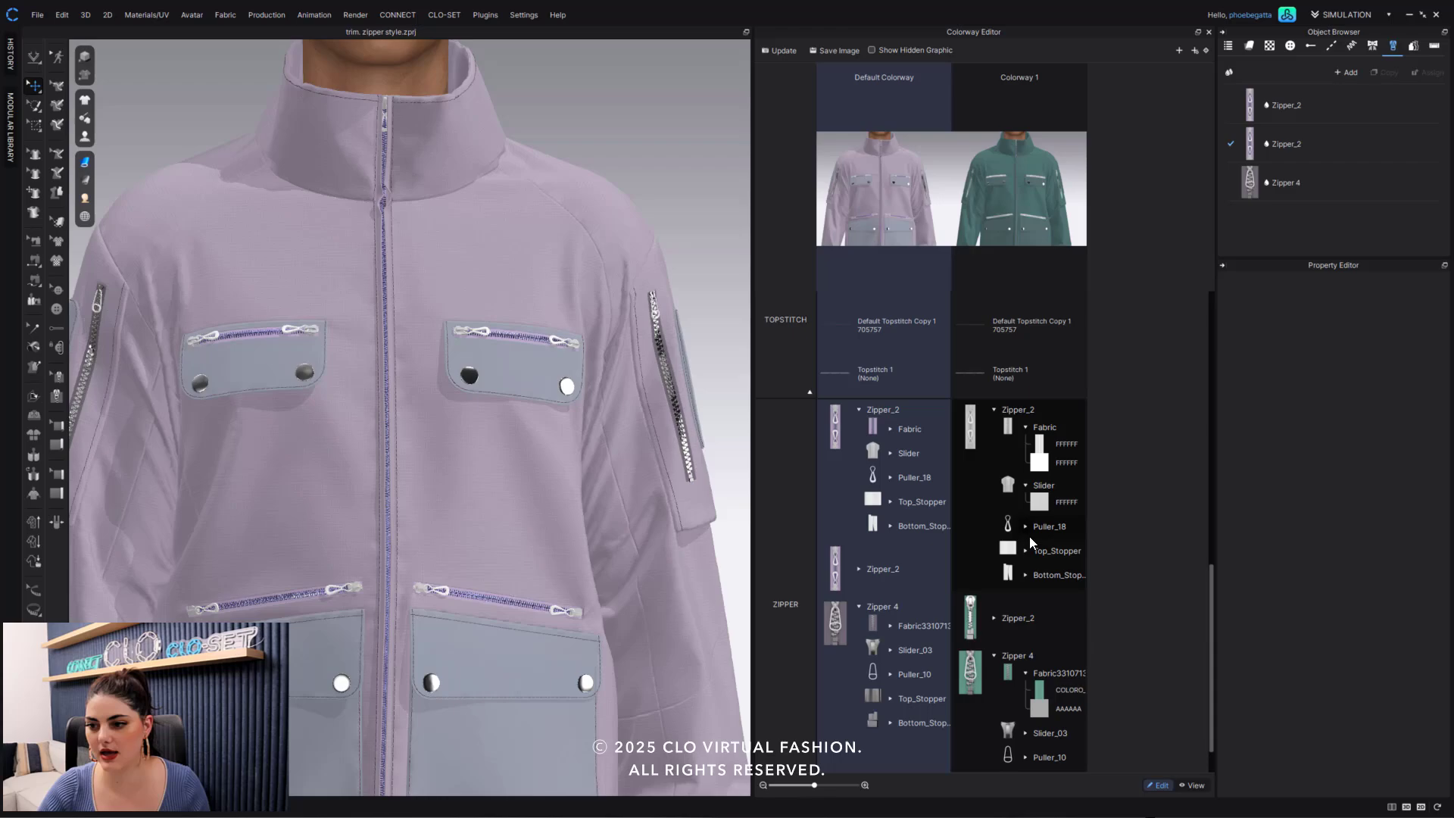
left_click(1026, 526)
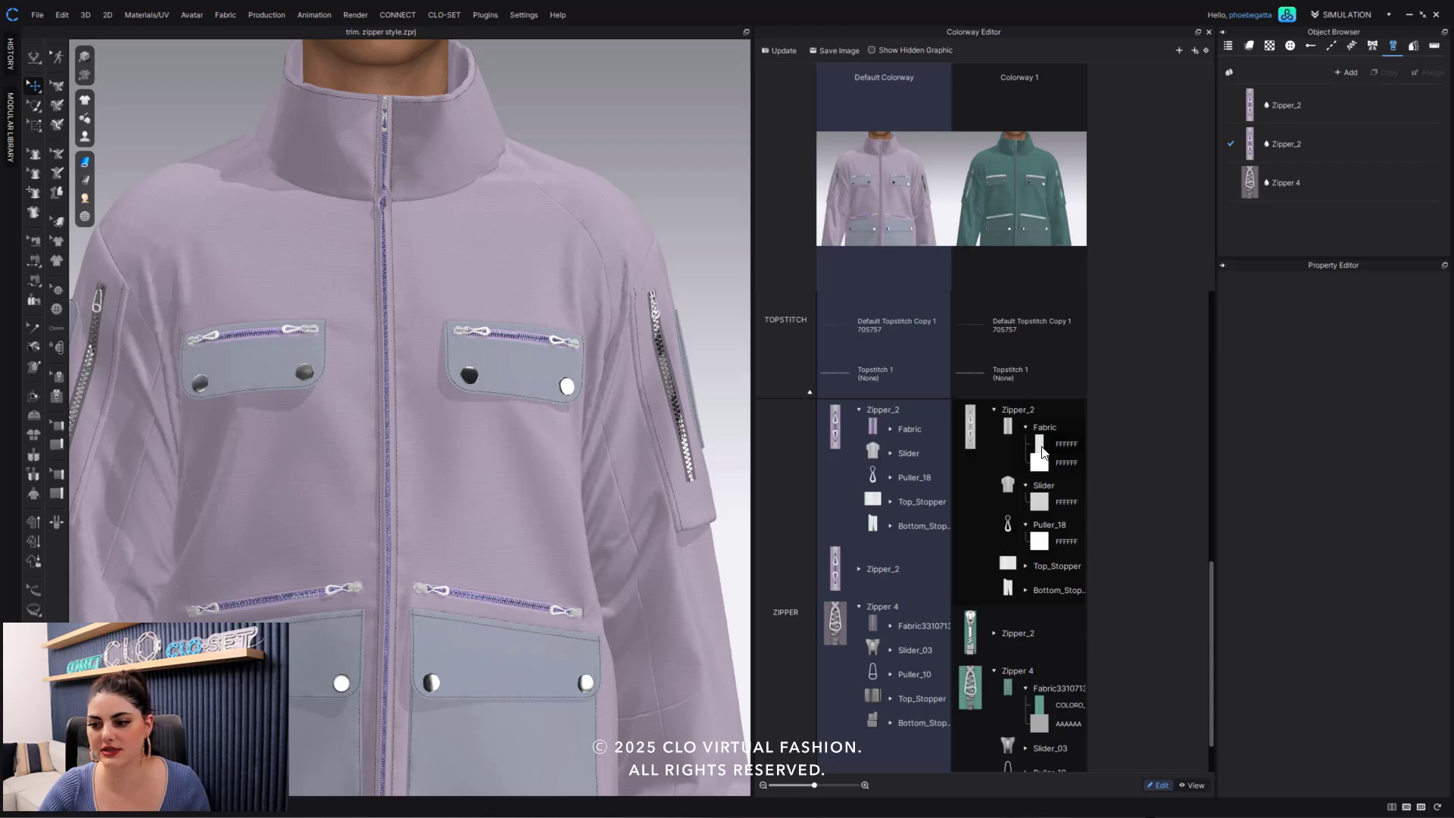
Change Colorway 1's first Zipper_2 fabric colour from white FFFFFF to olive 65725B.
left_click(1040, 447)
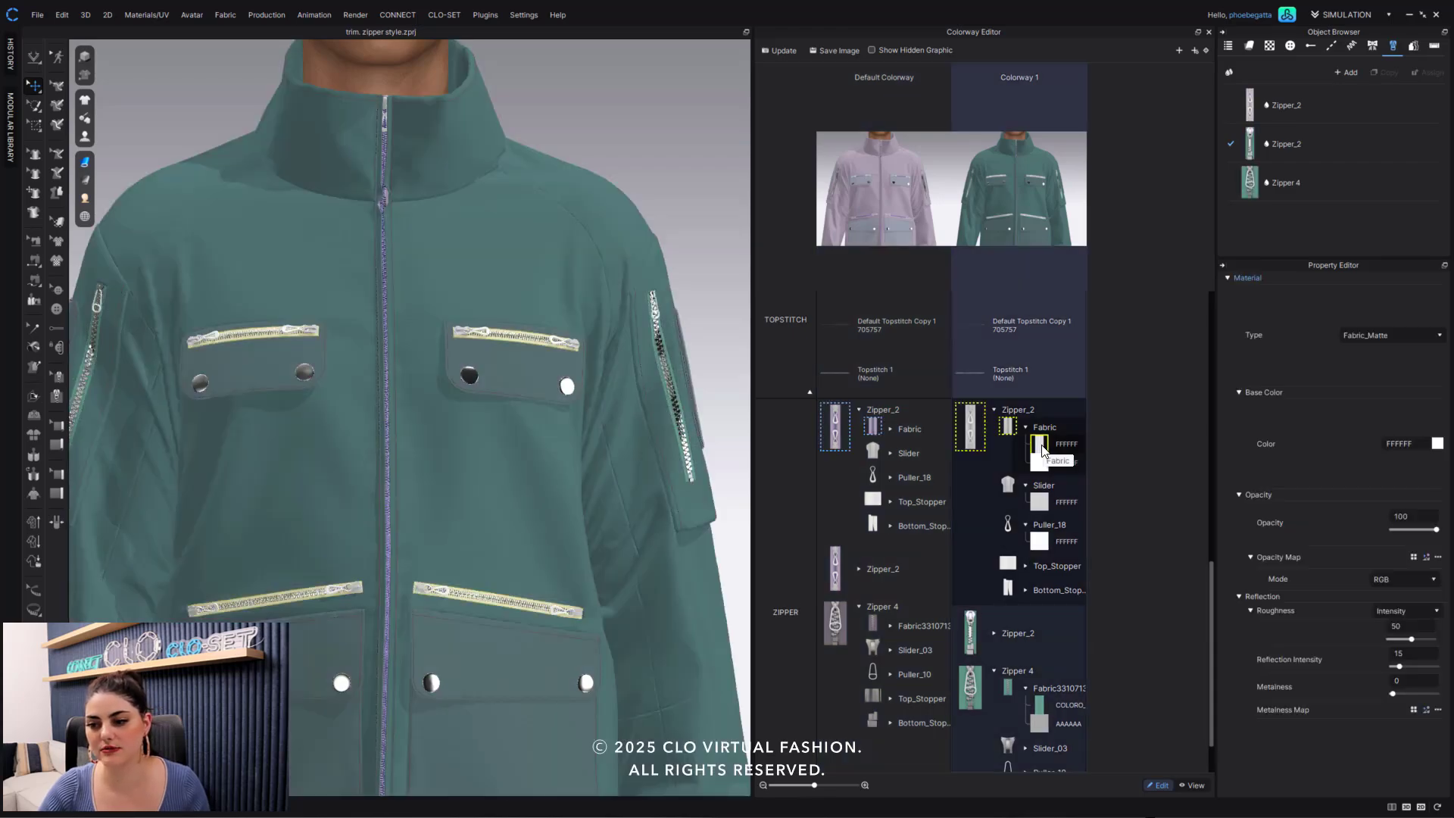
left_click(1437, 321)
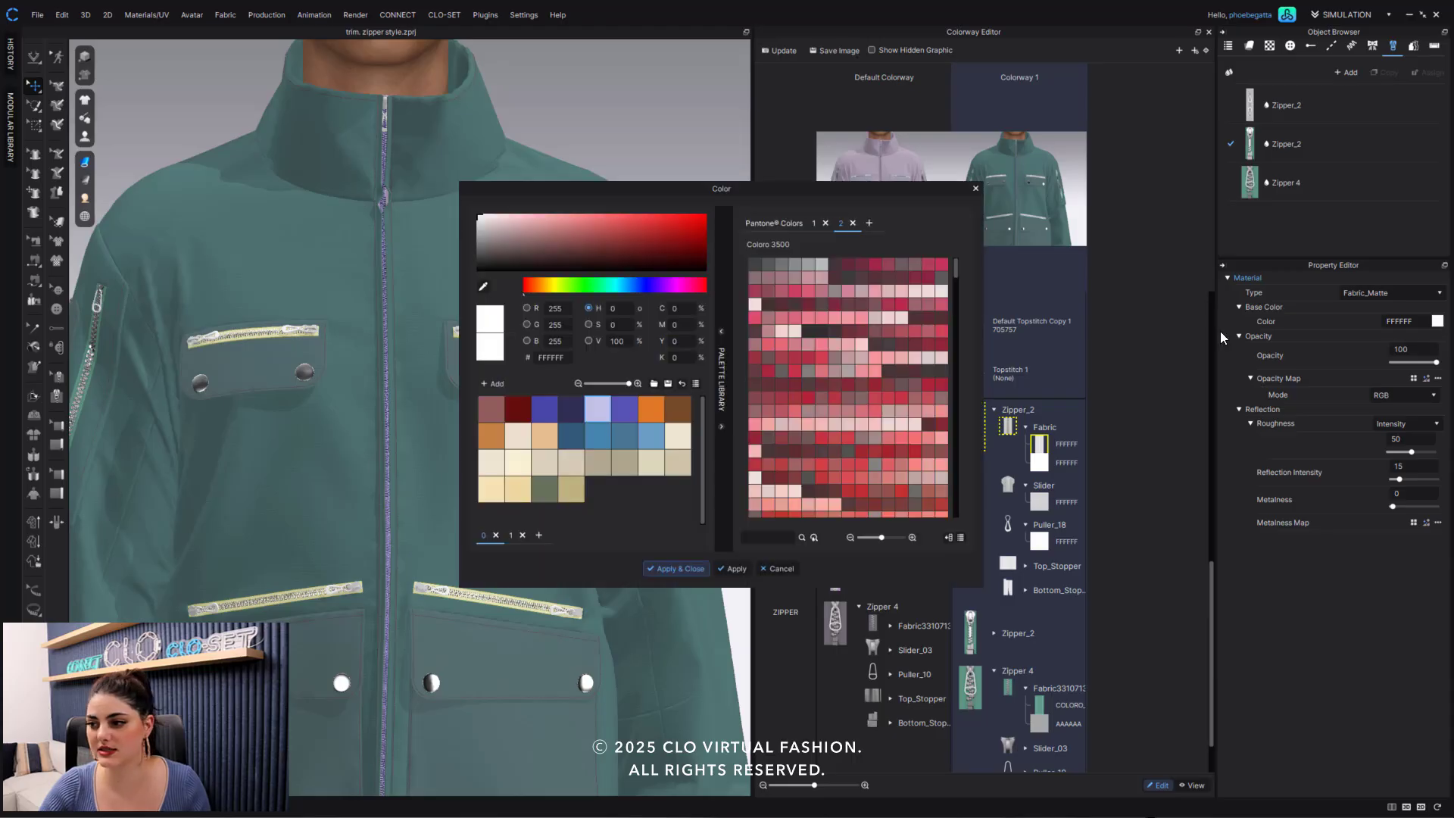
left_click(551, 490)
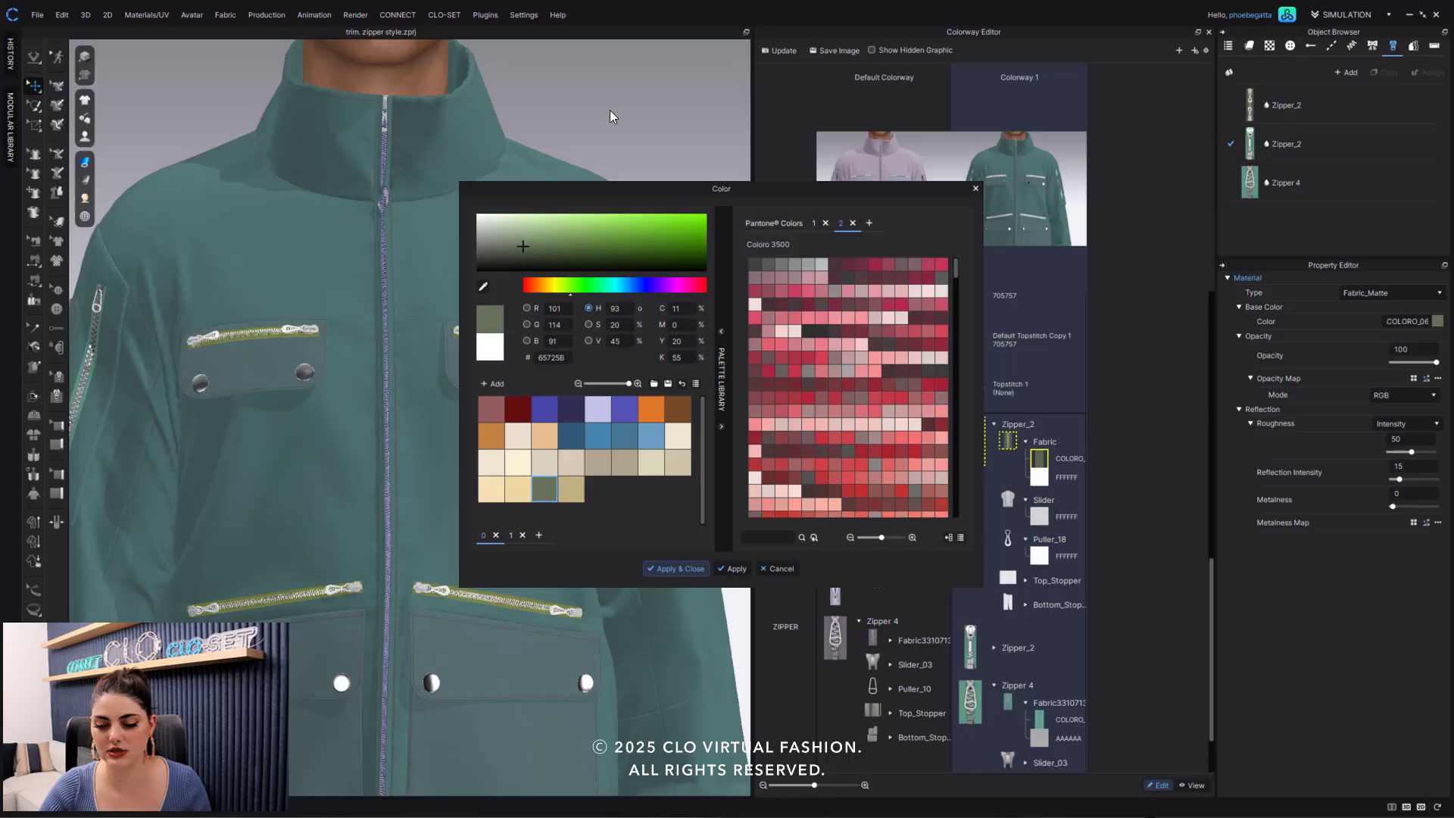
key("Return")
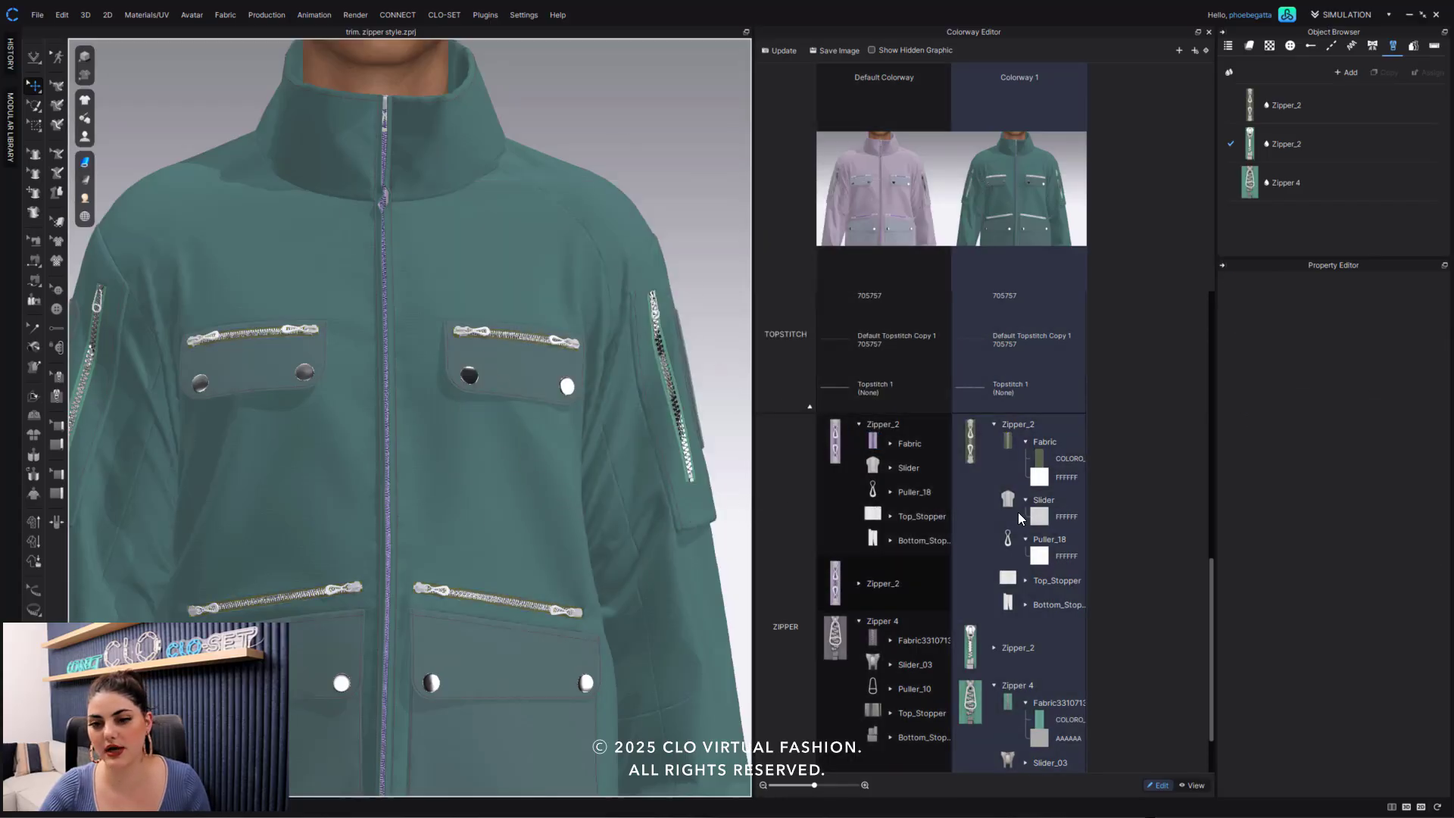
Recolor Colorway 1's second Zipper_2 metal teeth from 8C8AD2 to near-white F0F0F2.
scroll(1012, 607, "down", 2)
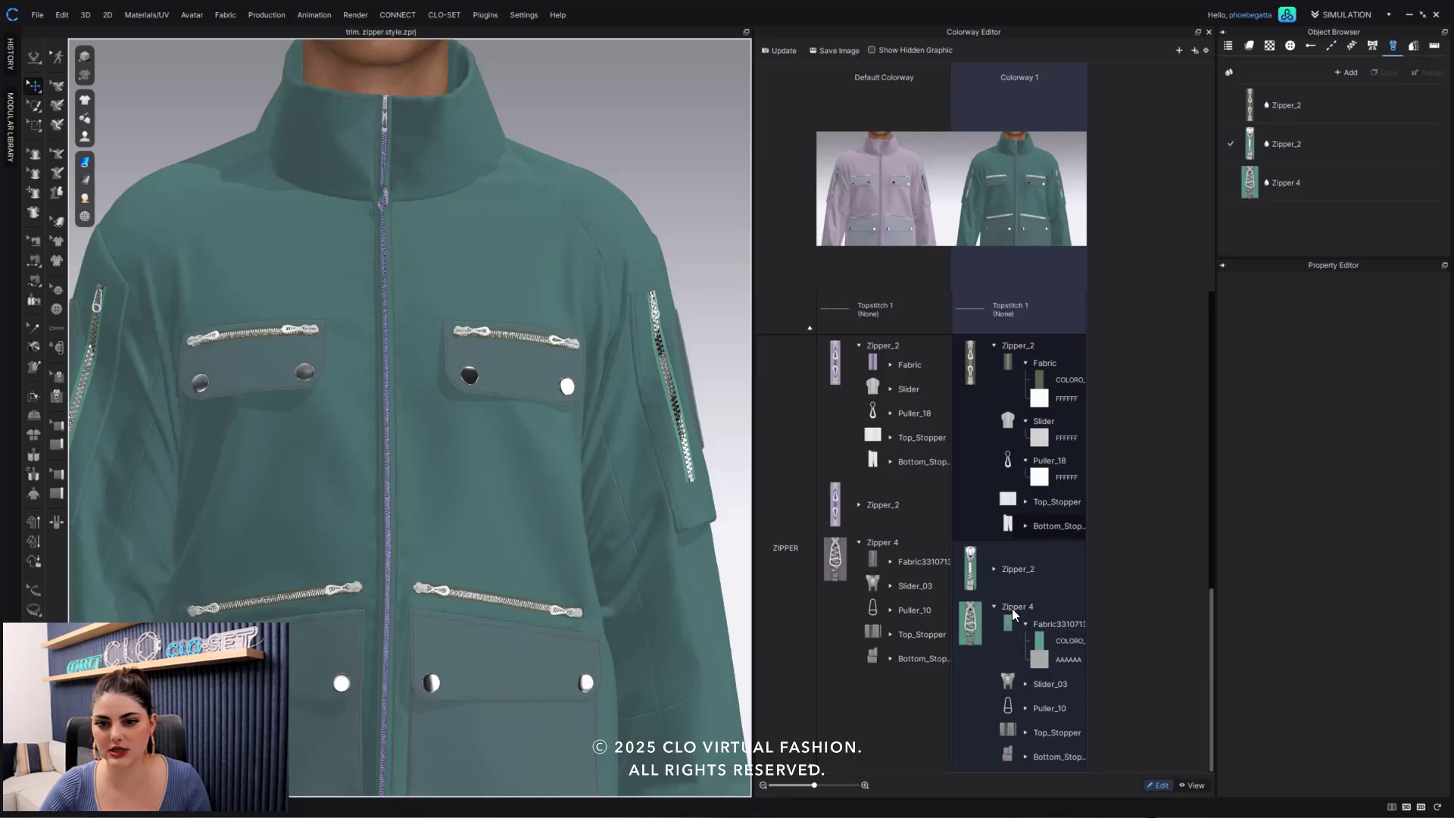
left_click(996, 569)
scroll(1071, 600, "down", 2)
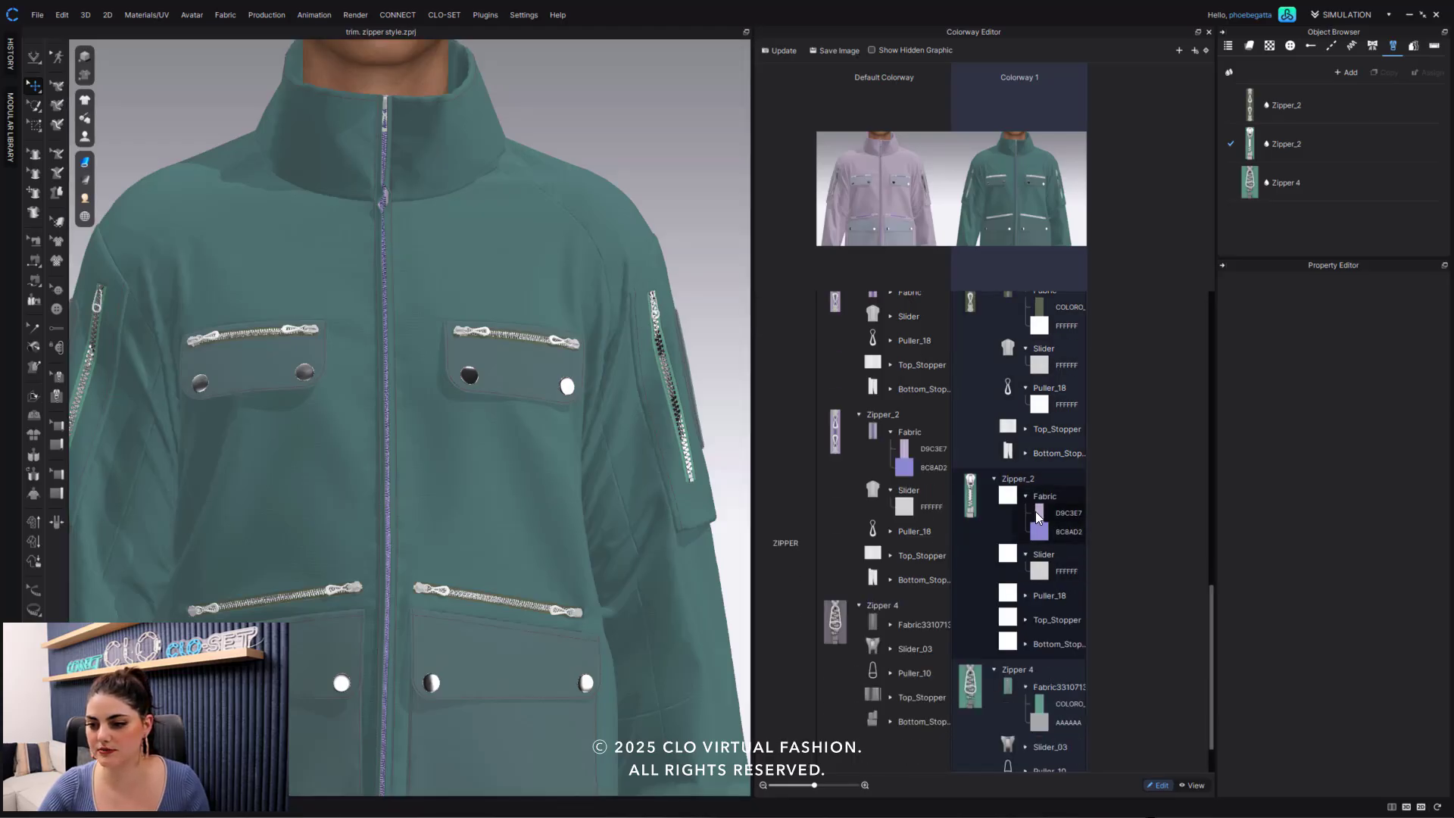
left_click(1040, 513)
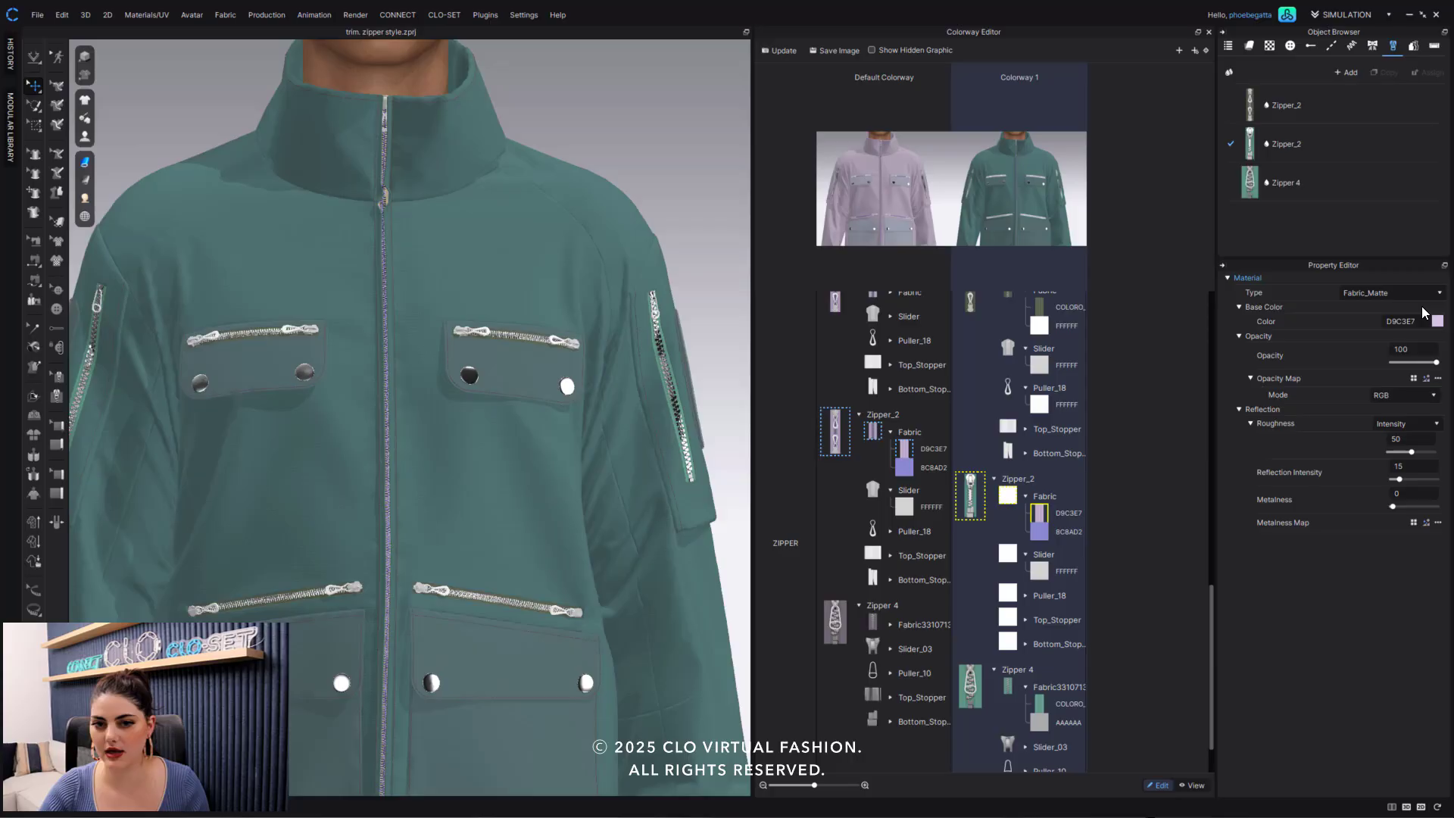
left_click(1038, 534)
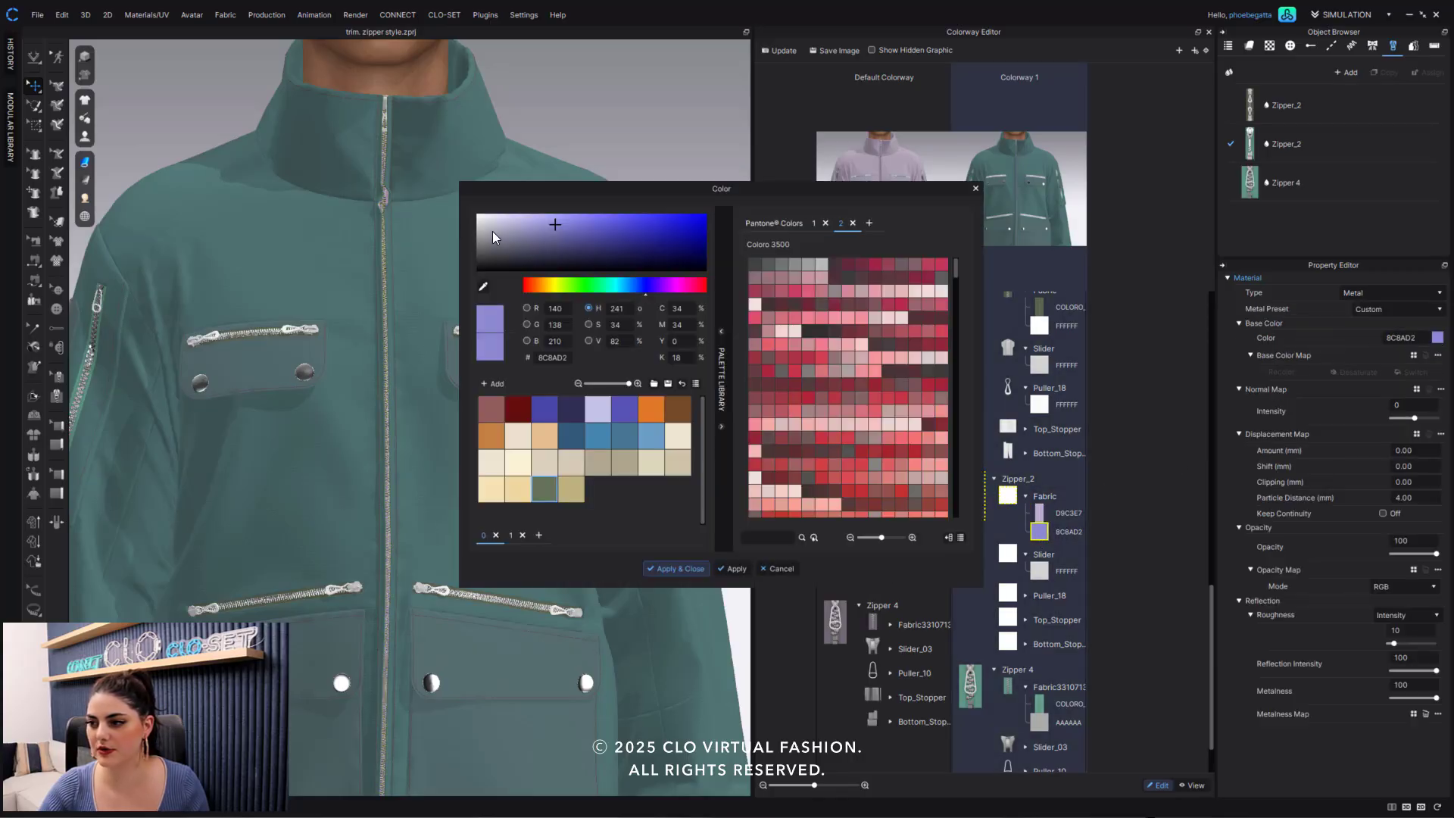
left_click(479, 217)
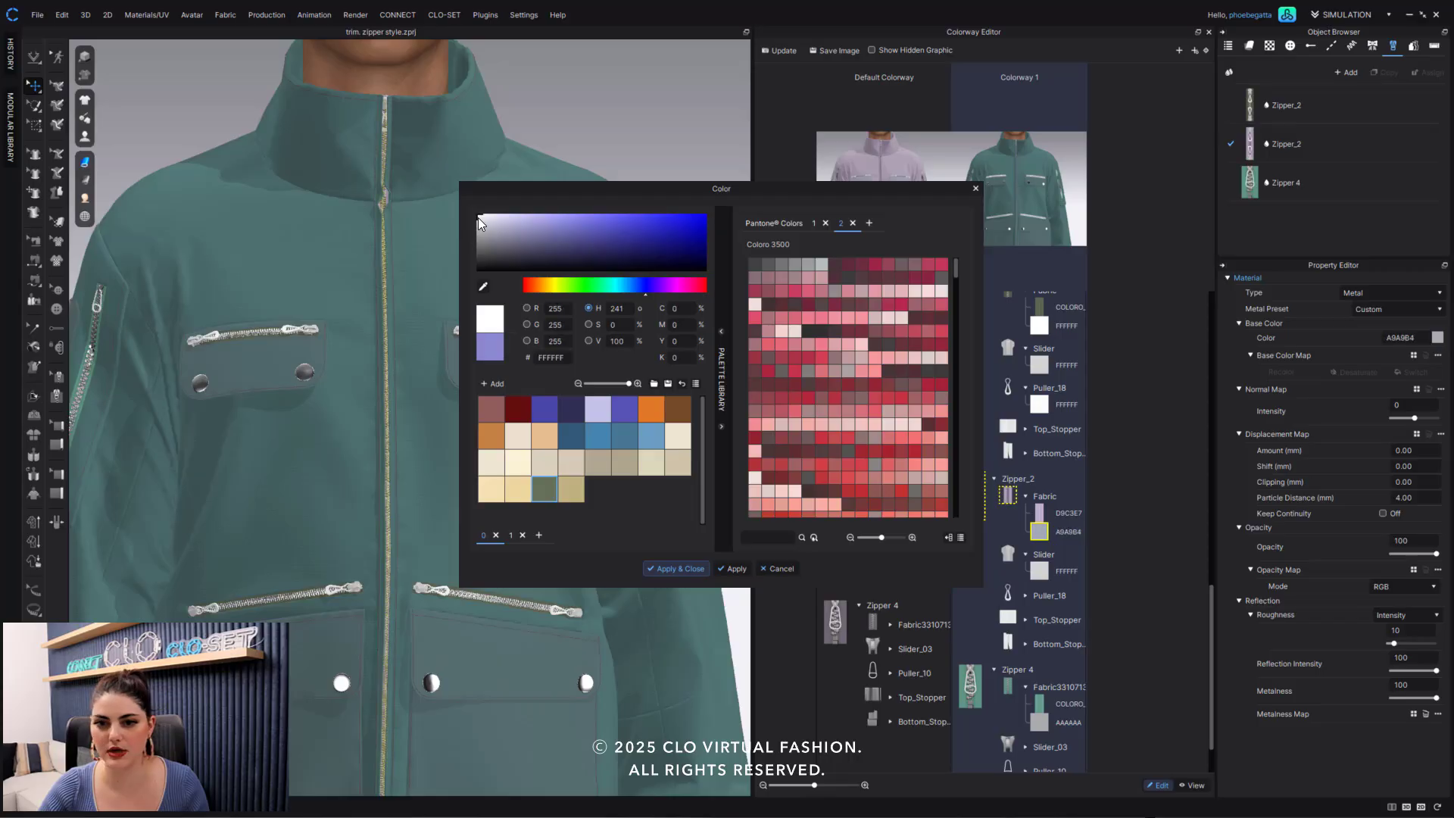
left_click(666, 572)
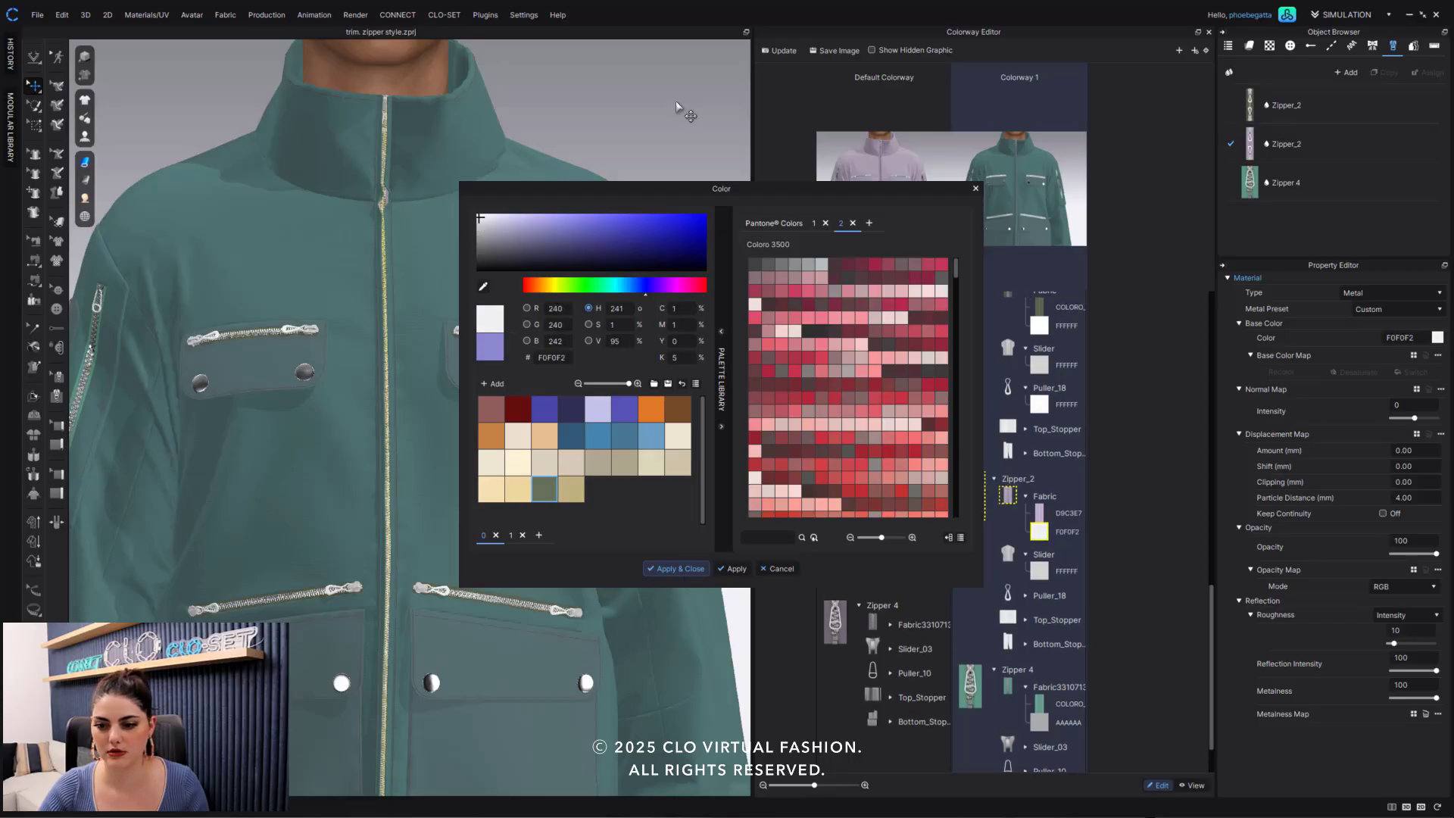
key("Escape")
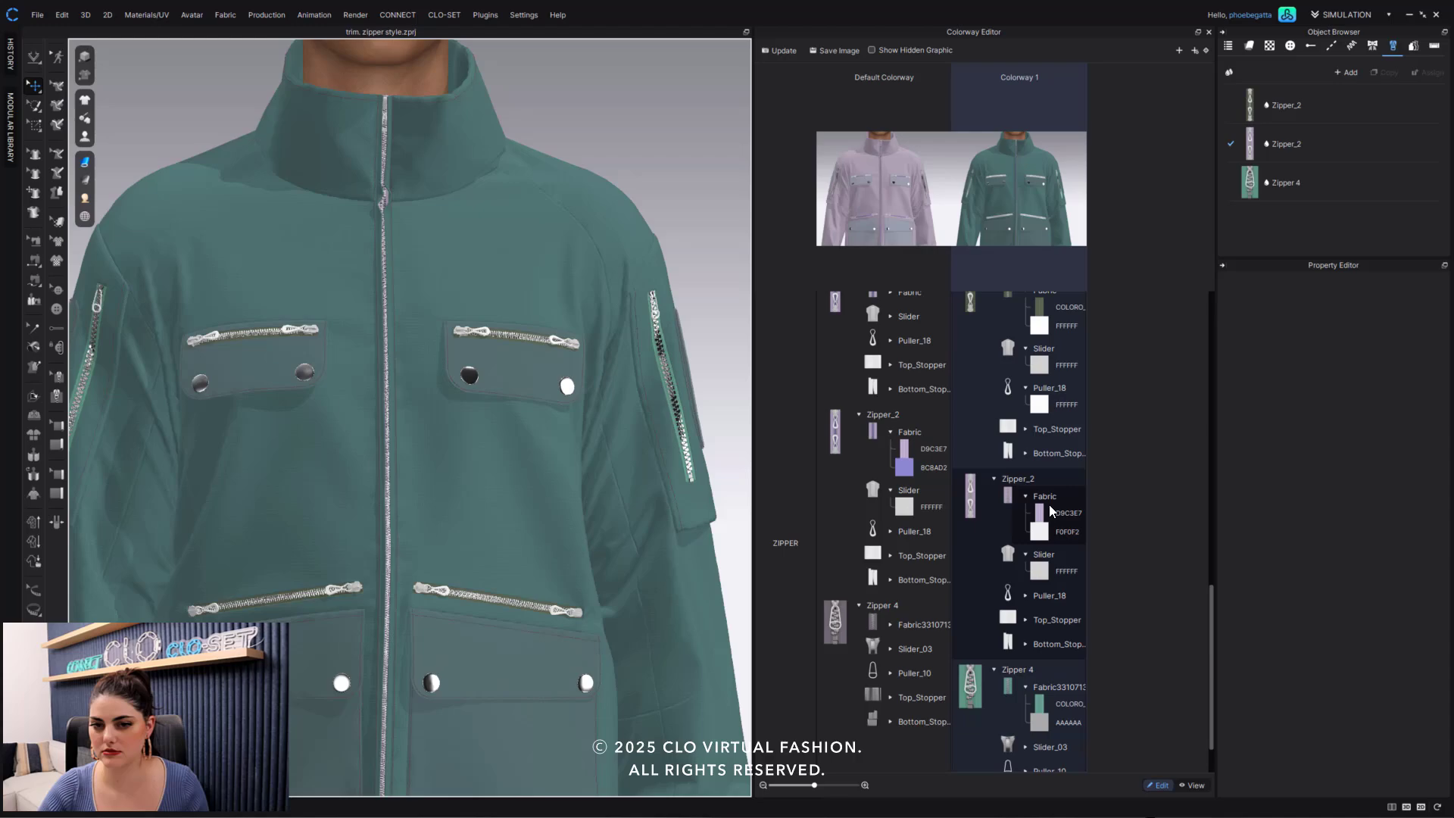
left_click(1042, 516)
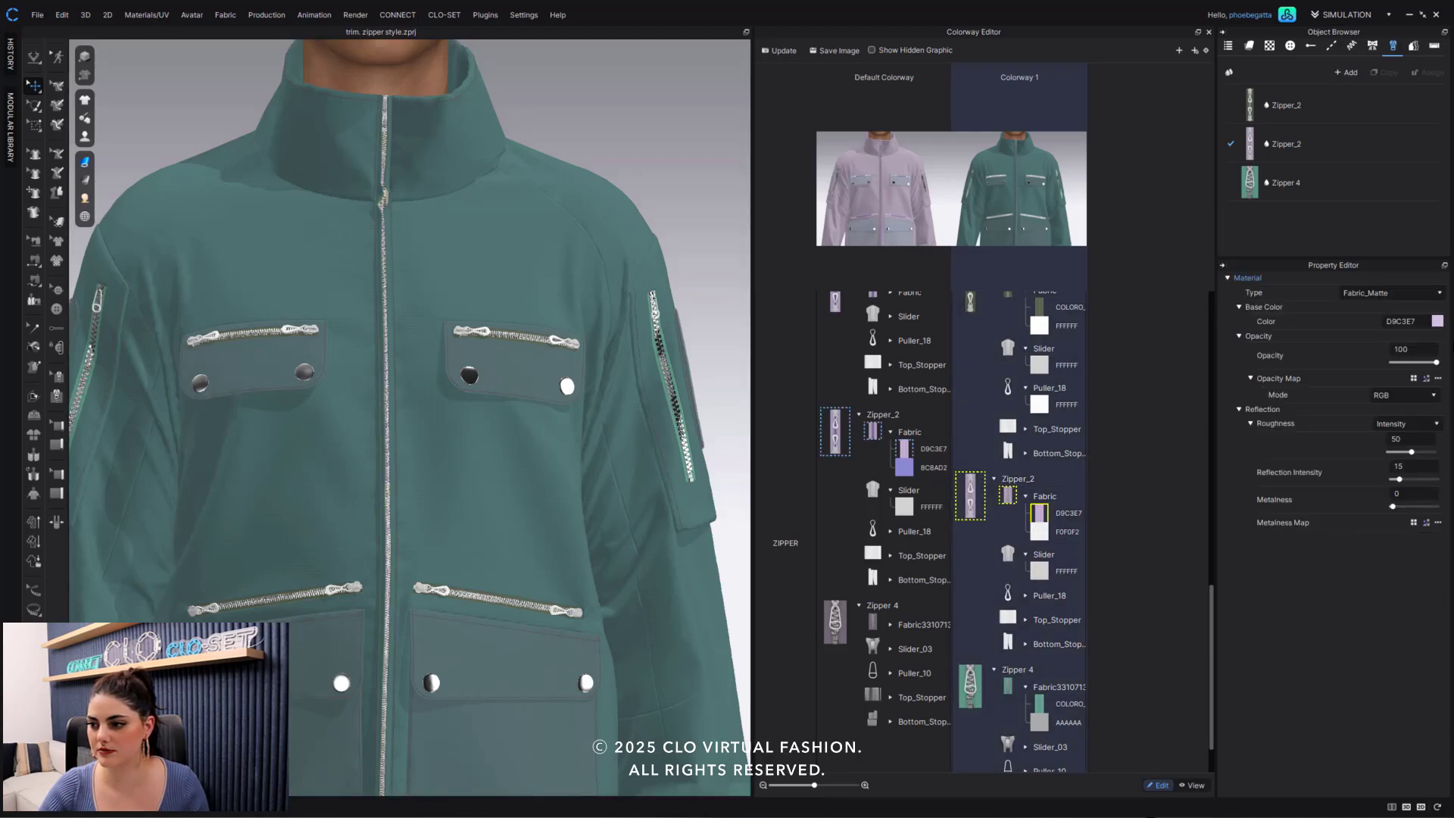
Change Colorway 1's Zipper_2 tape from D9C3E7 to dark teal Coloro 3B6F5F.
left_click(1437, 322)
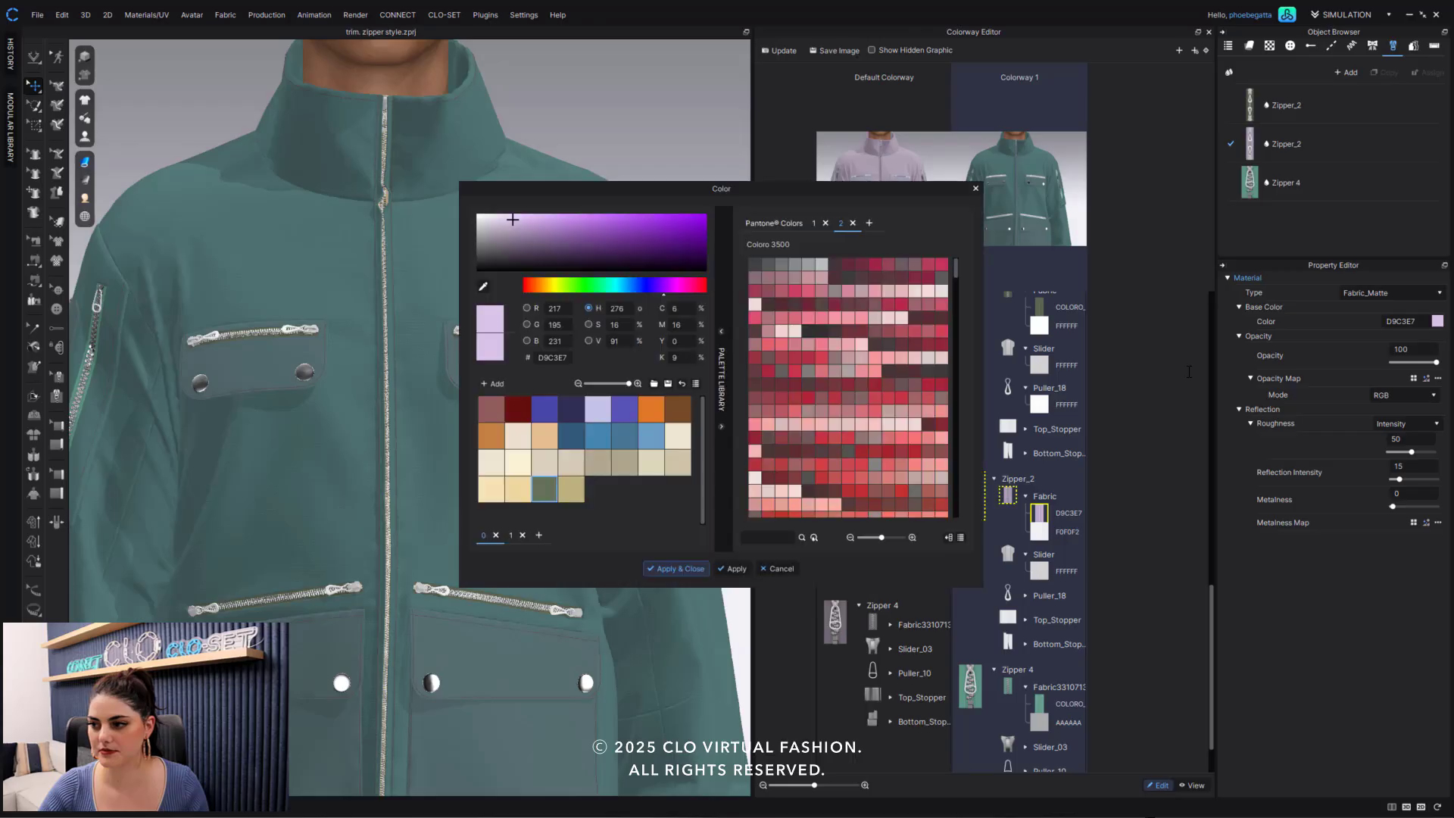
left_click(576, 493)
left_click(547, 491)
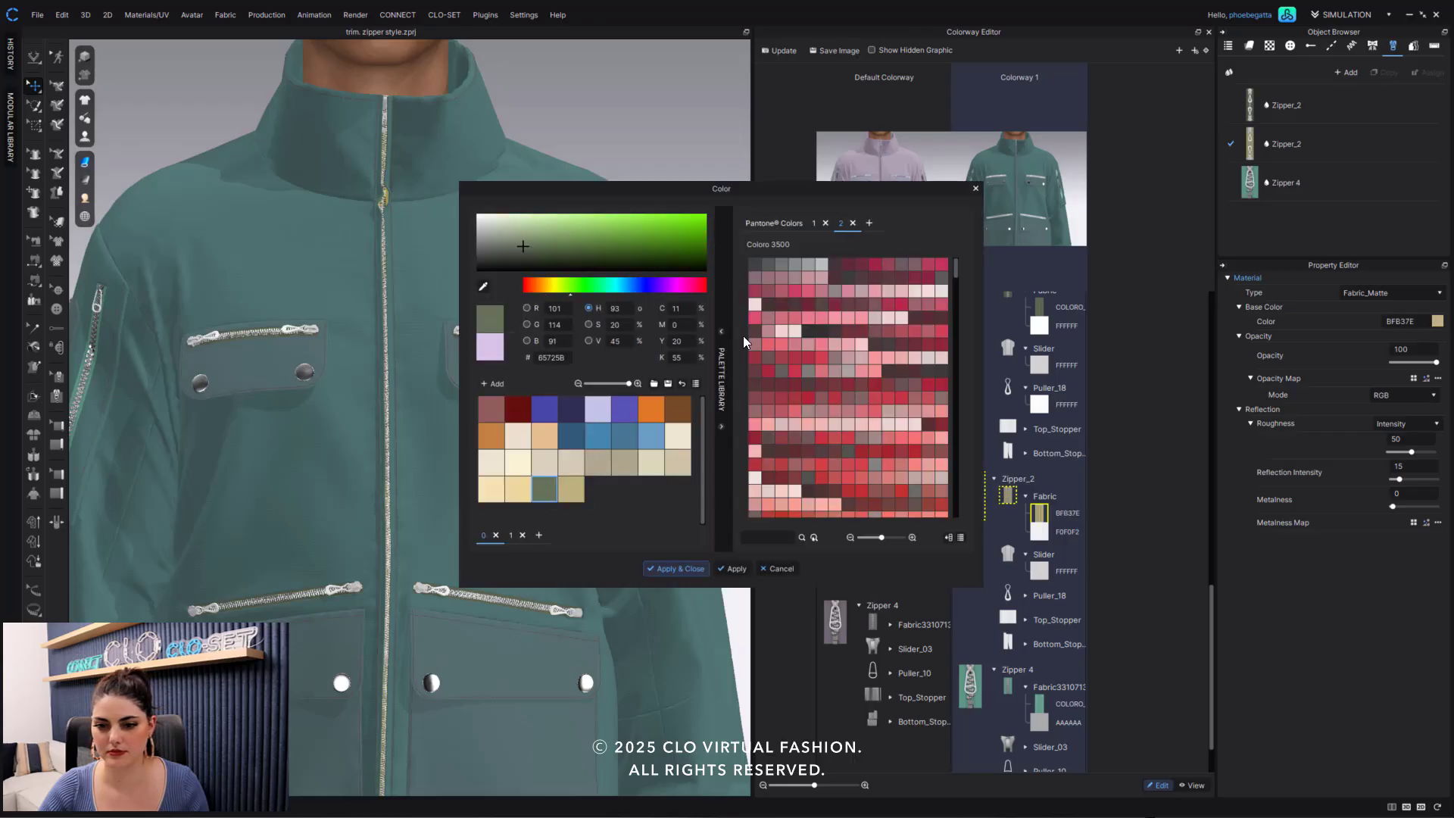
scroll(845, 419, "down", 10)
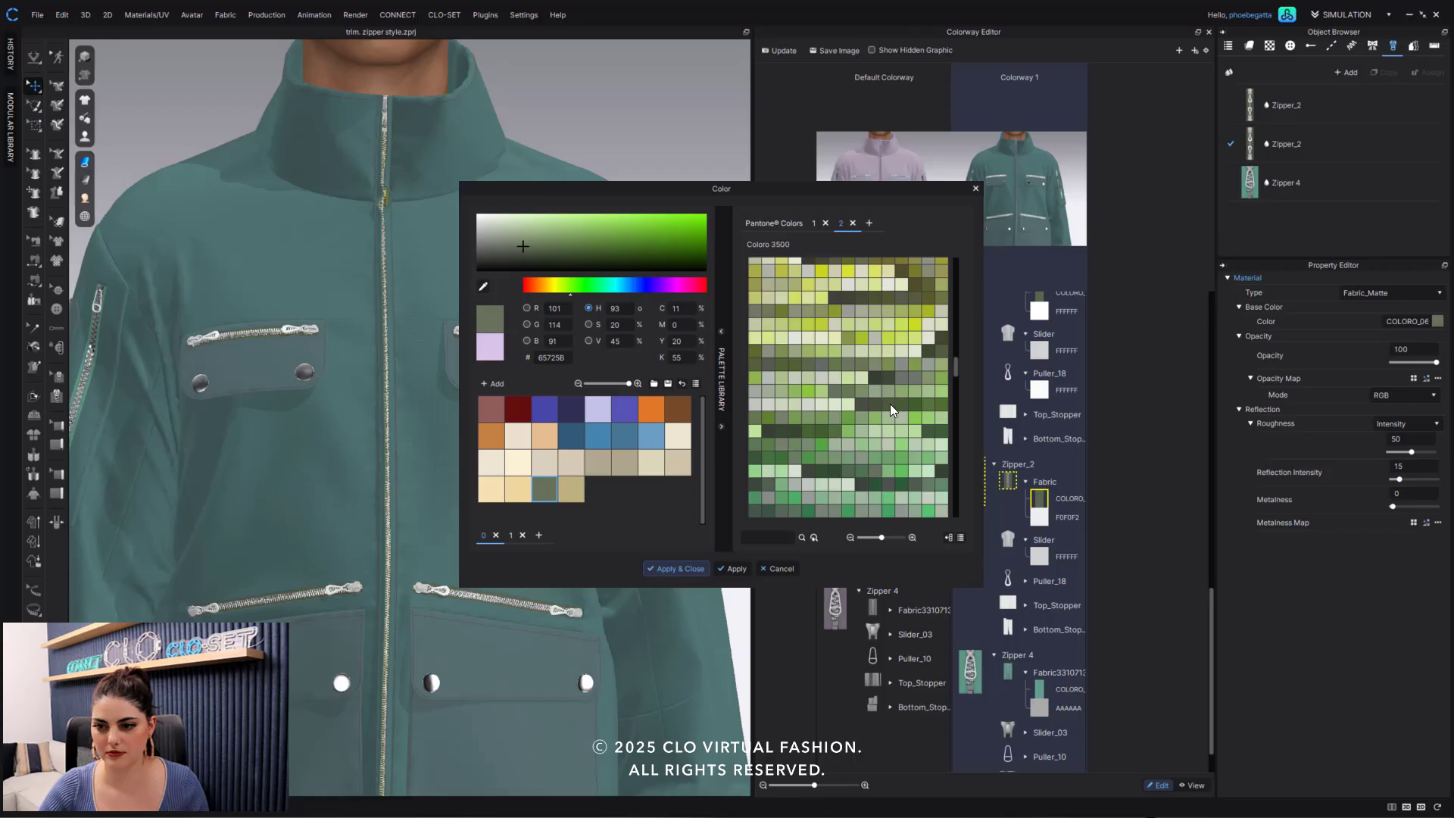
scroll(889, 406, "up", 1)
left_click(823, 314)
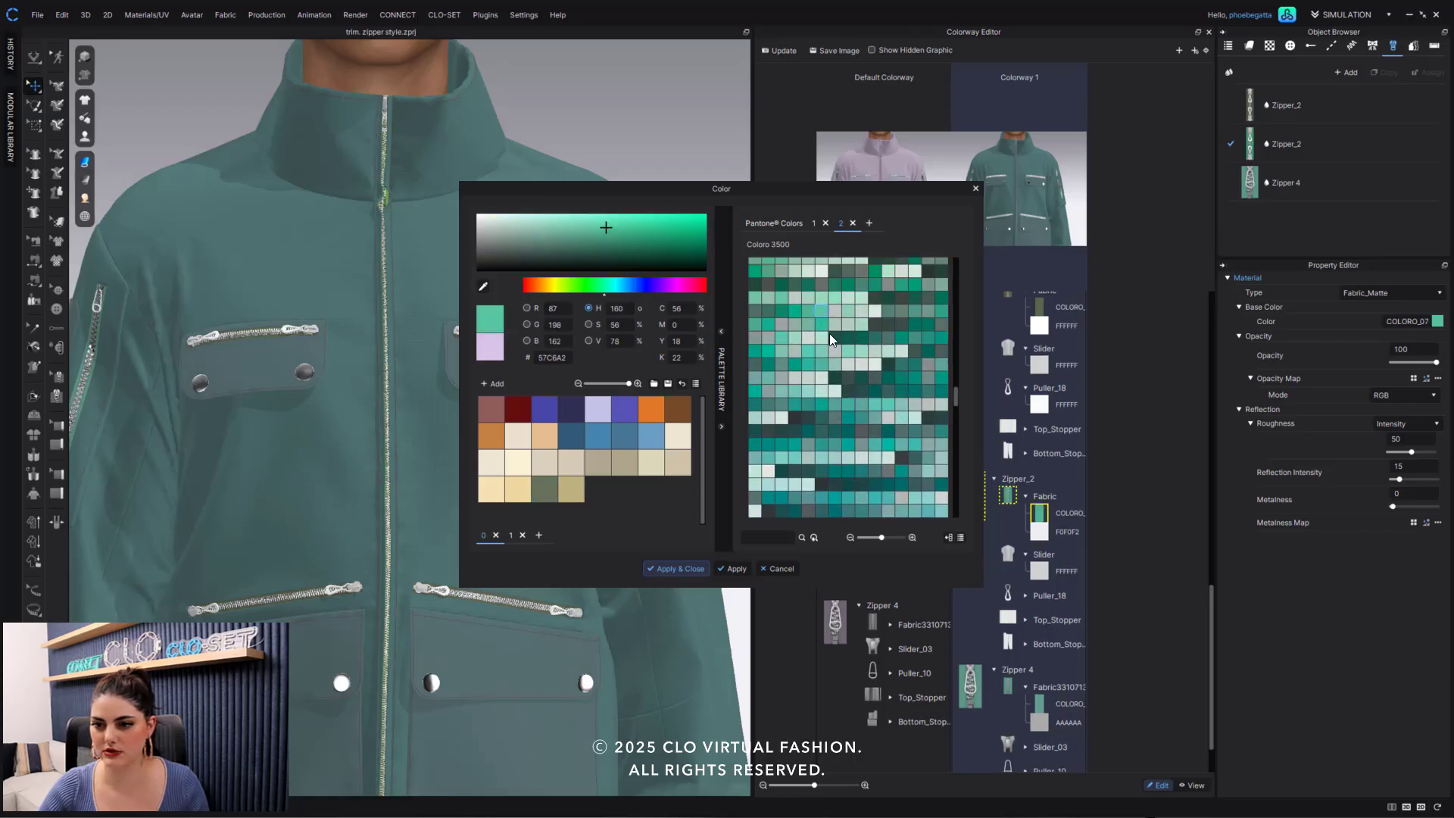
left_click(769, 309)
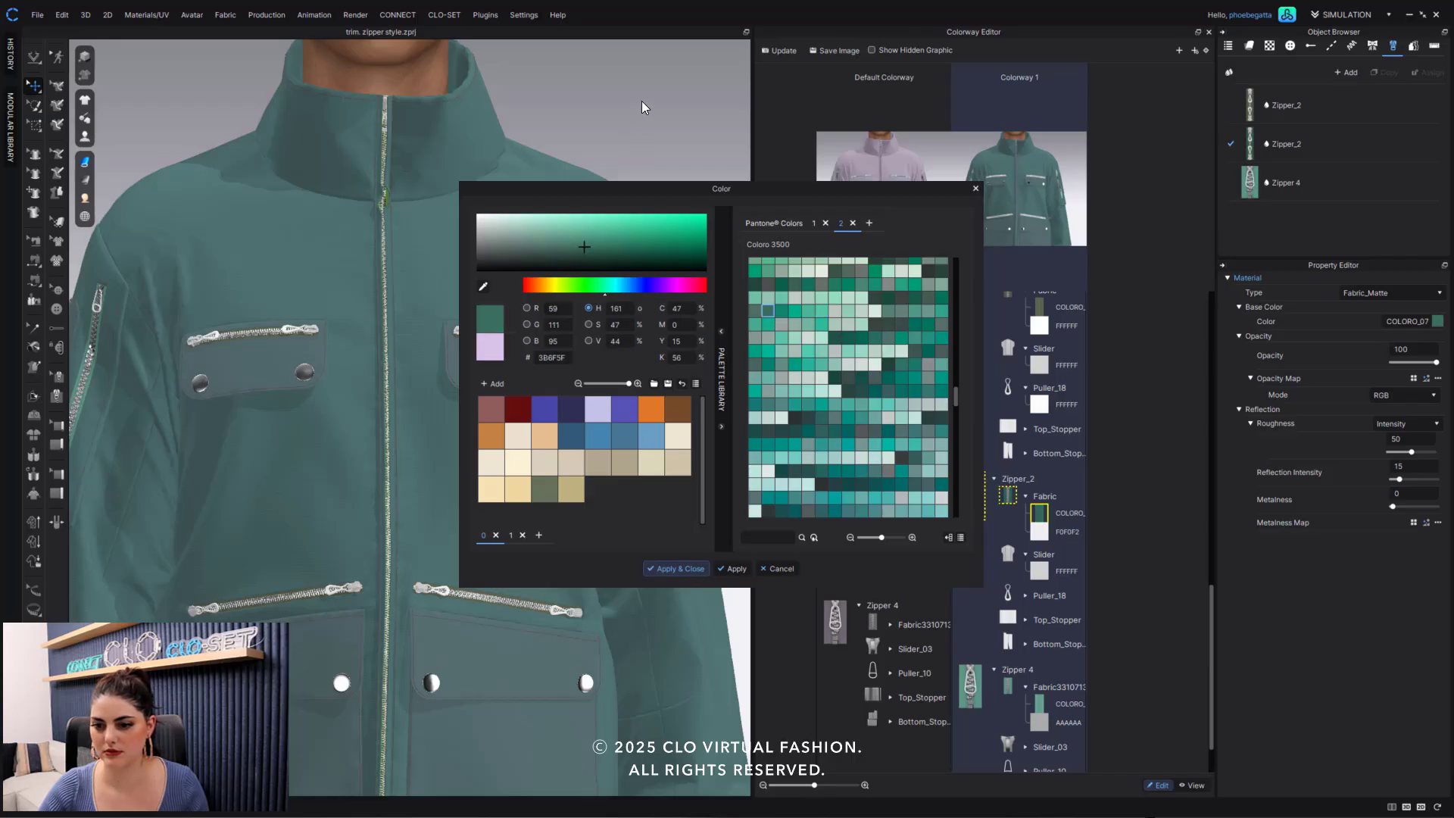
key("Return")
left_click(600, 407)
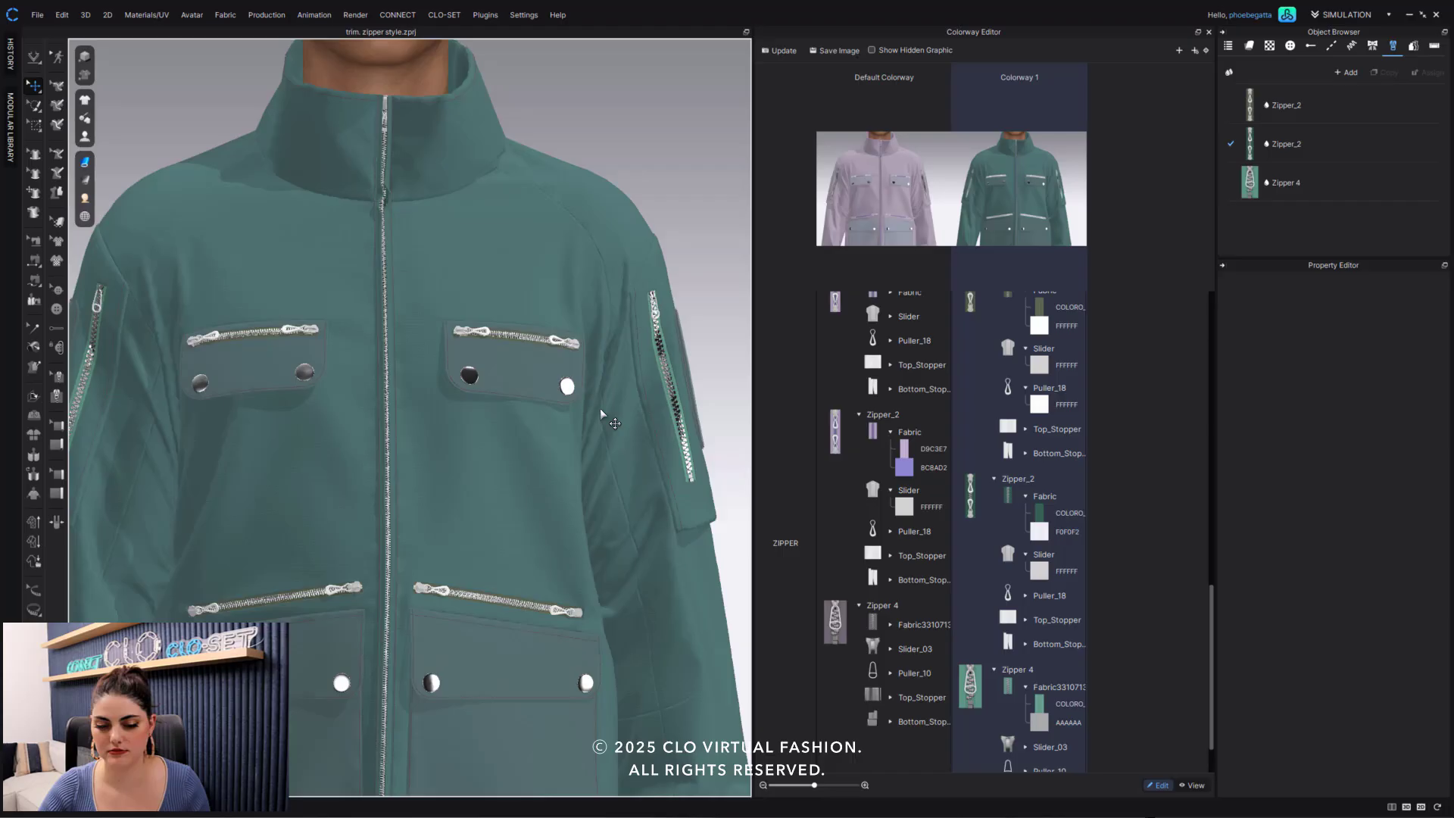
Close the Colorway Editor, leaving the teal jacket with pale zippers in full view.
scroll(600, 407, "down", 2)
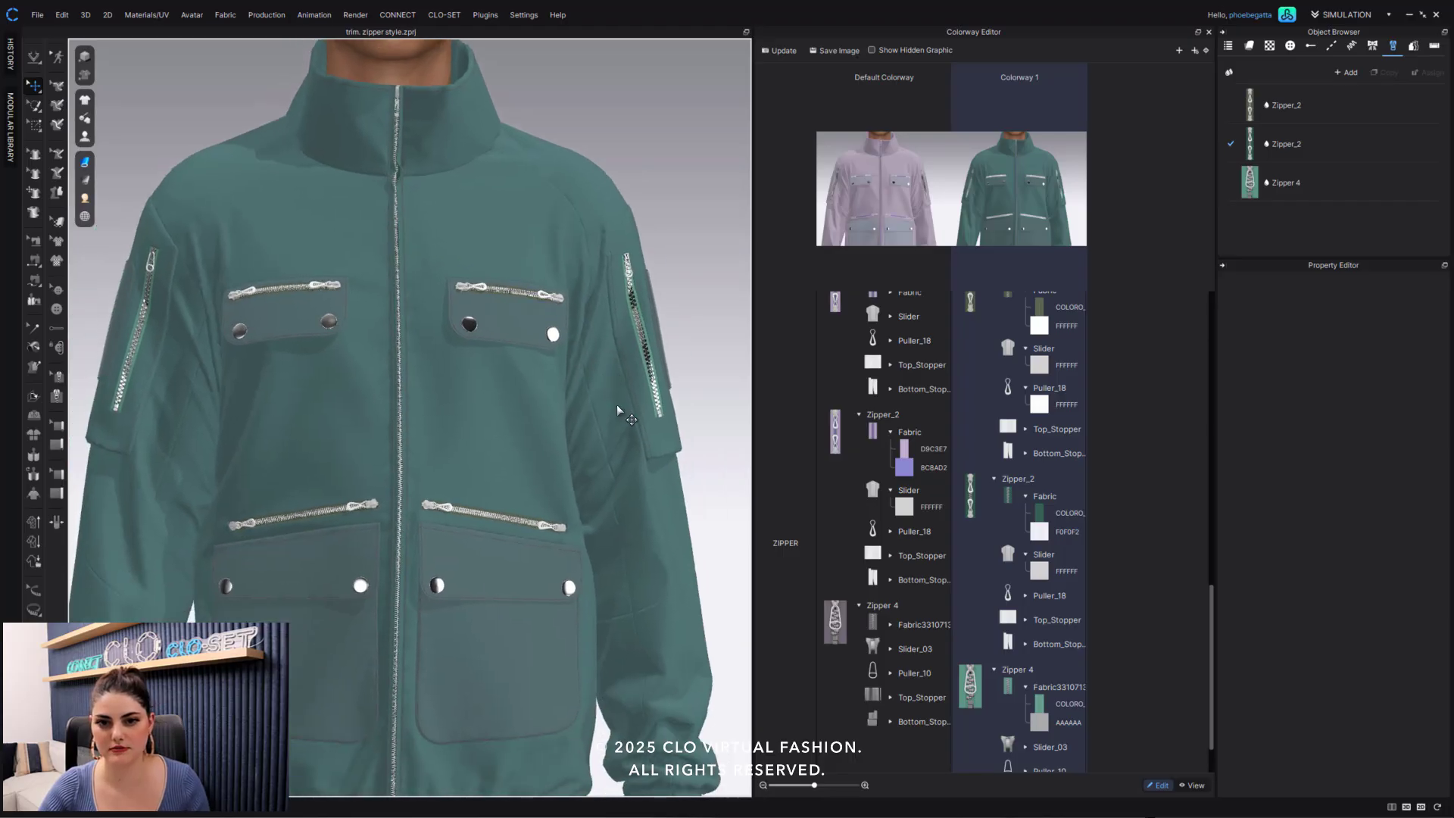
middle_click_drag(617, 404, 637, 408)
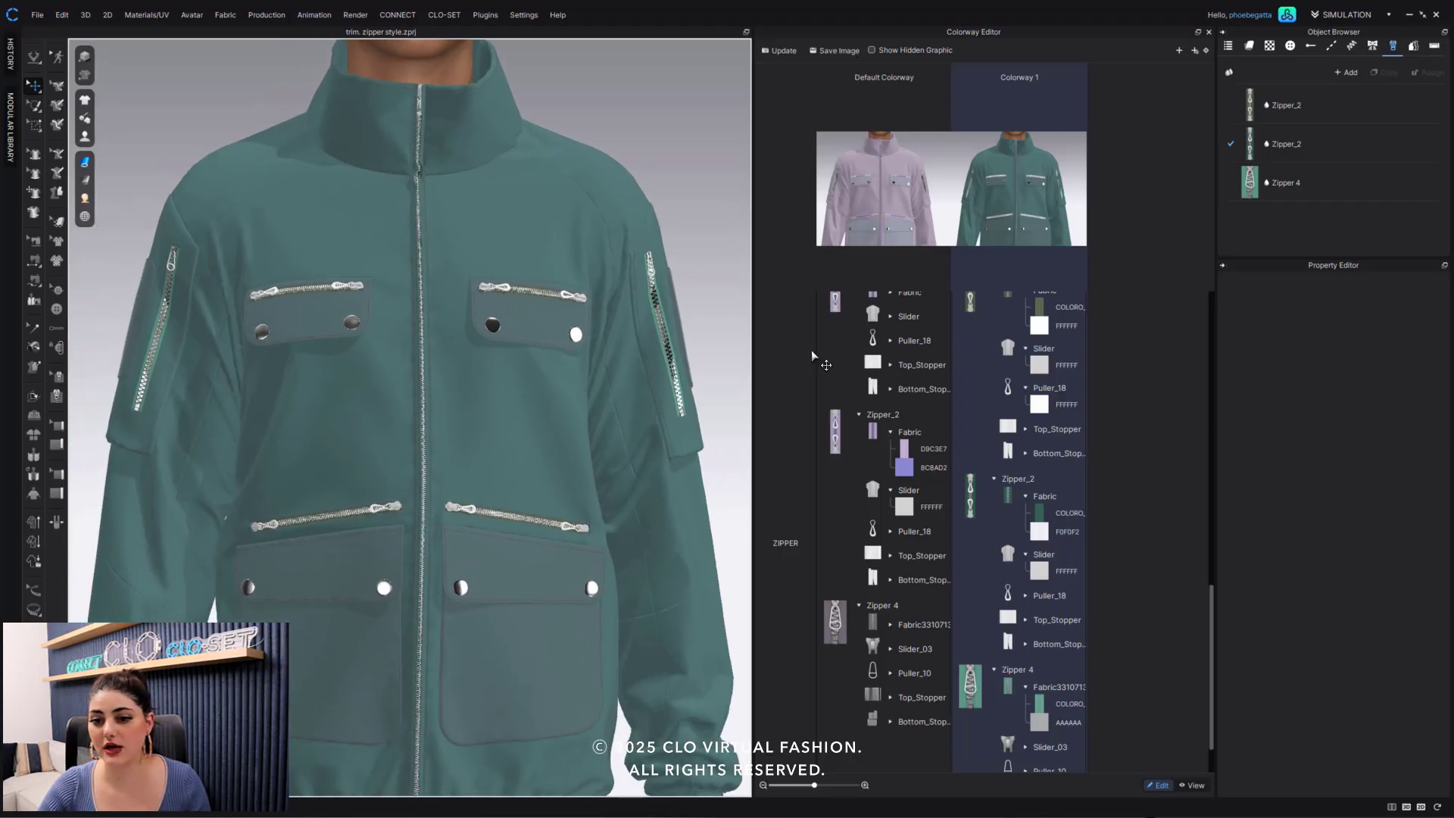
left_click(1209, 33)
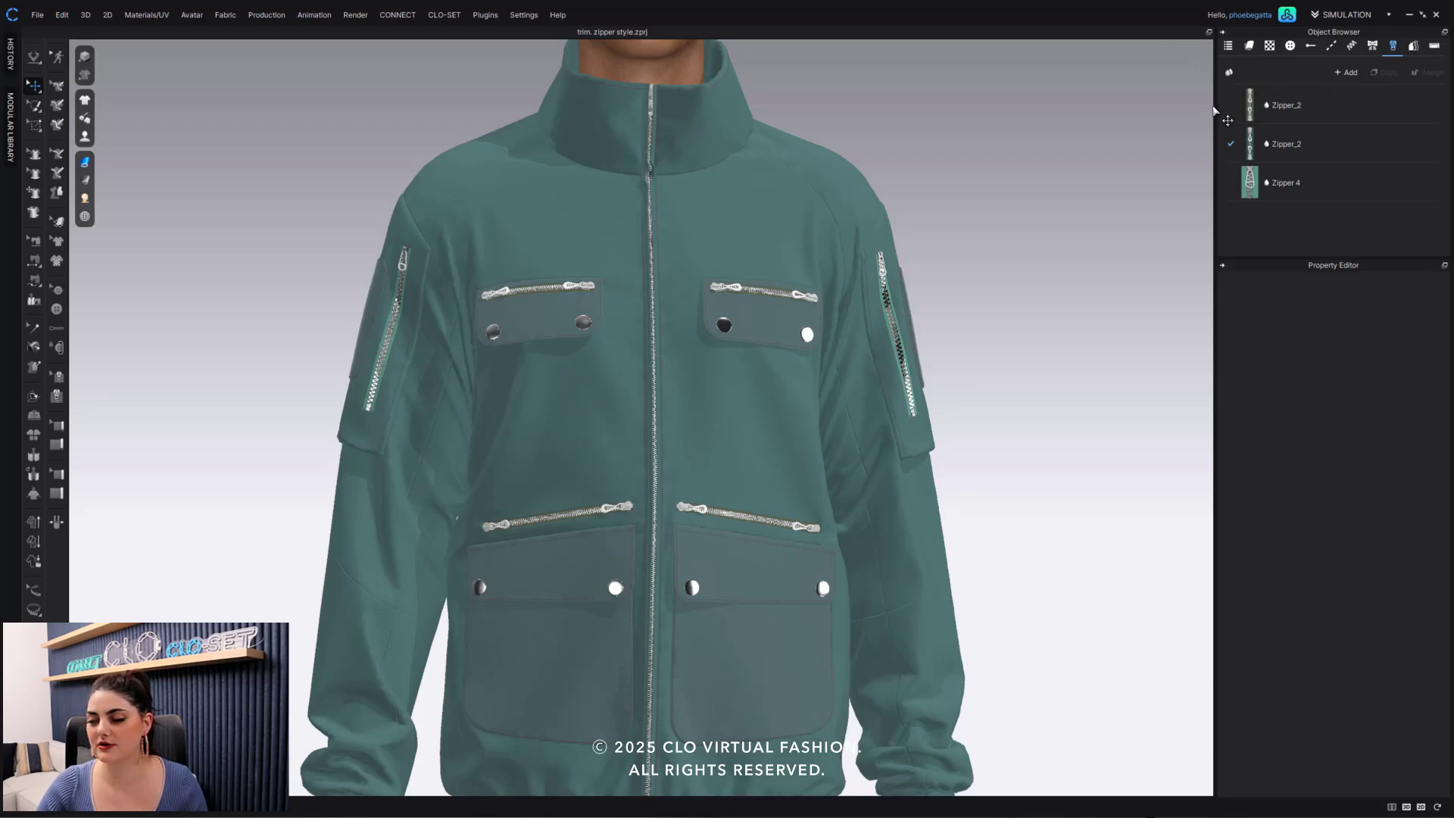
left_click(1313, 106)
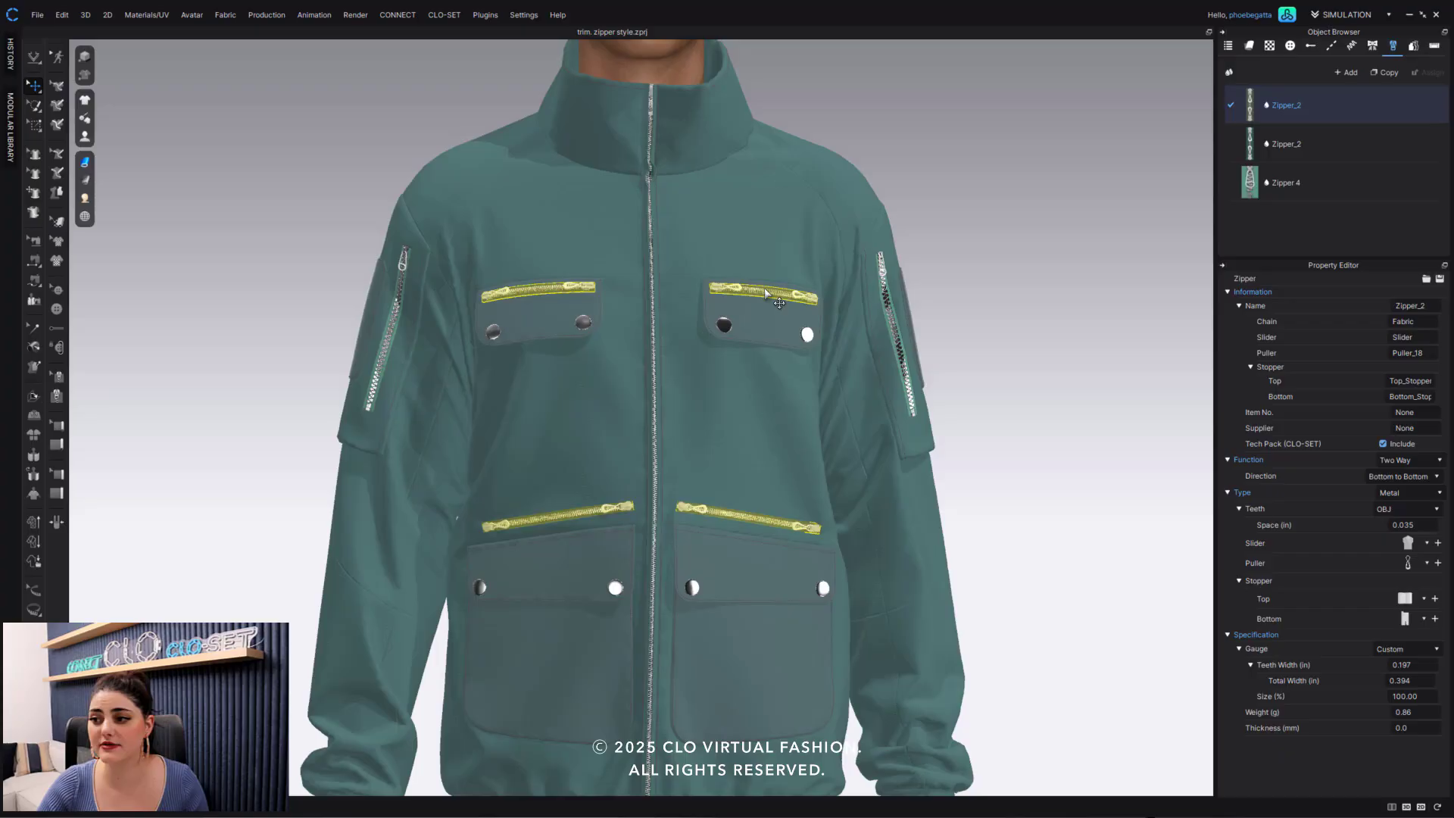
scroll(780, 307, "up", 5)
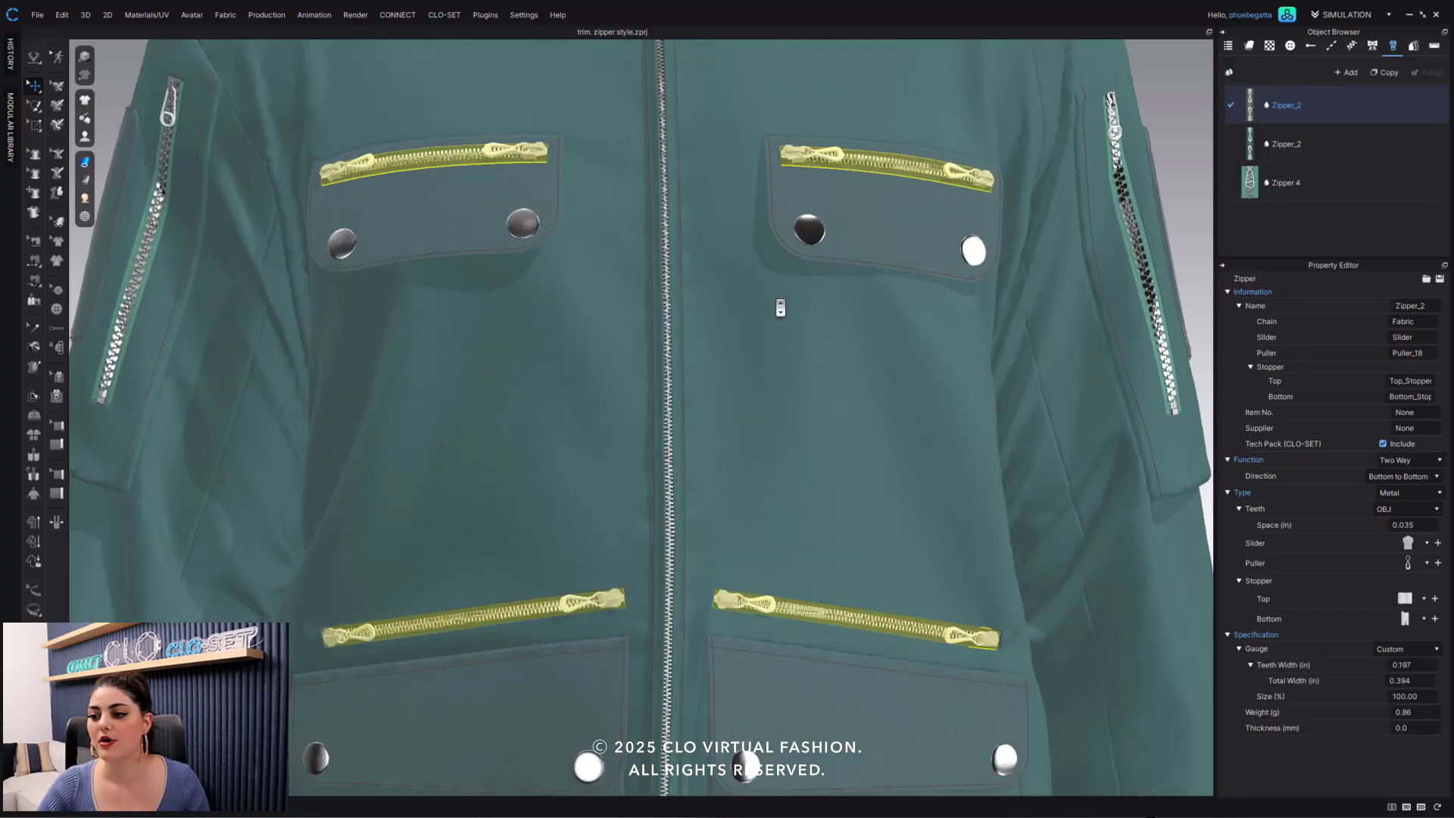
middle_click_drag(780, 306, 709, 394)
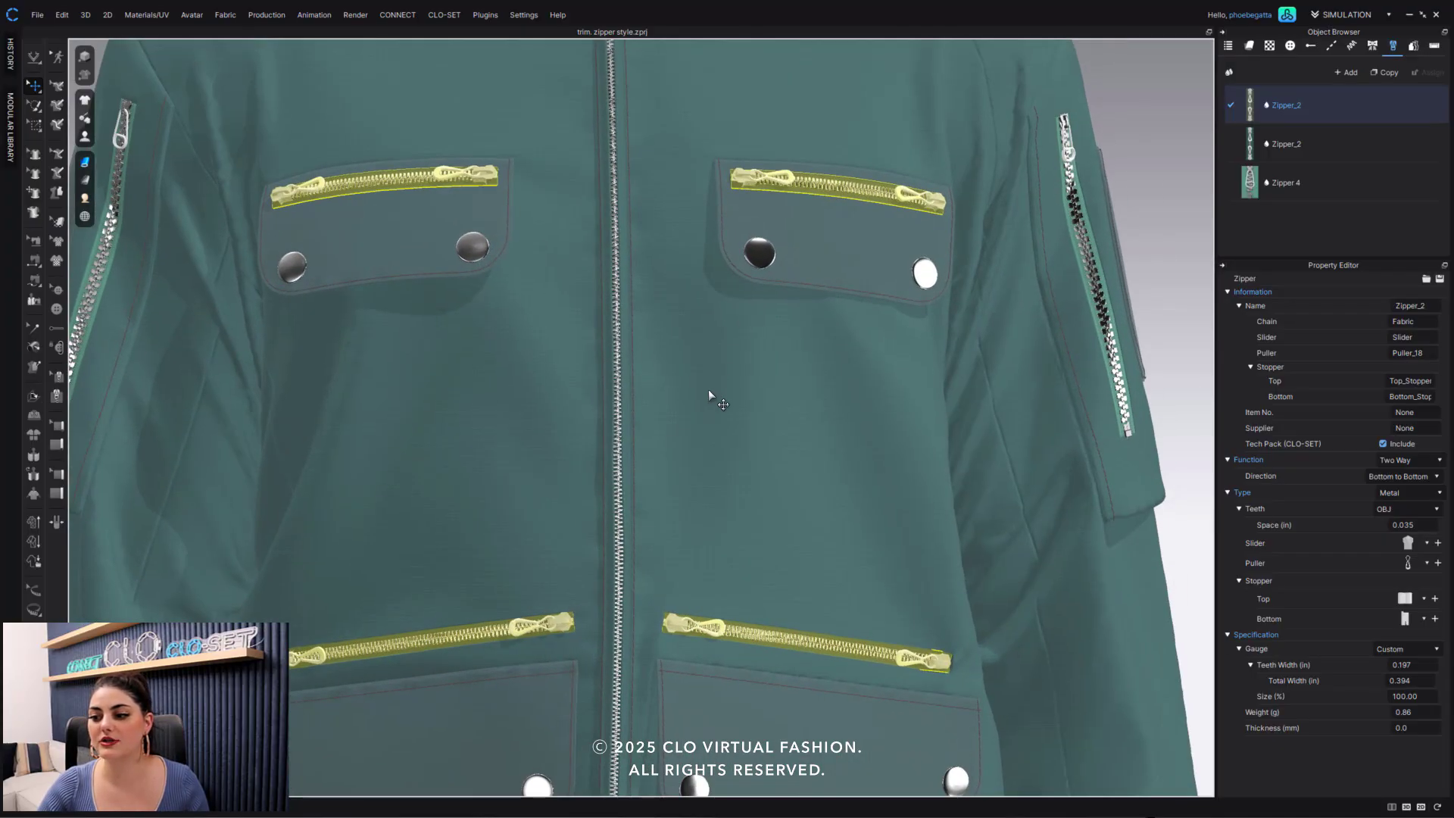
left_click(771, 188)
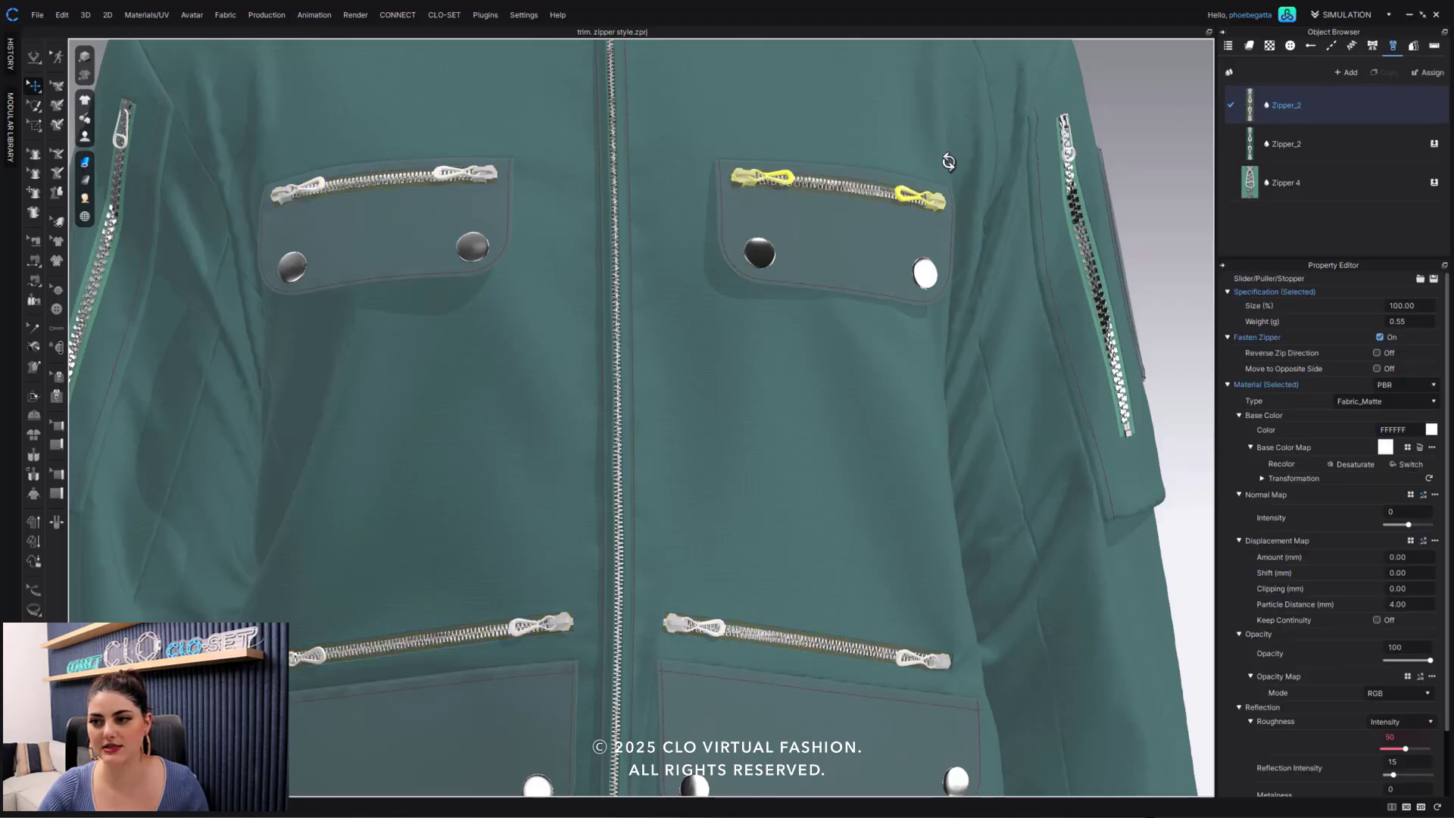
left_click(947, 161)
left_click(760, 195)
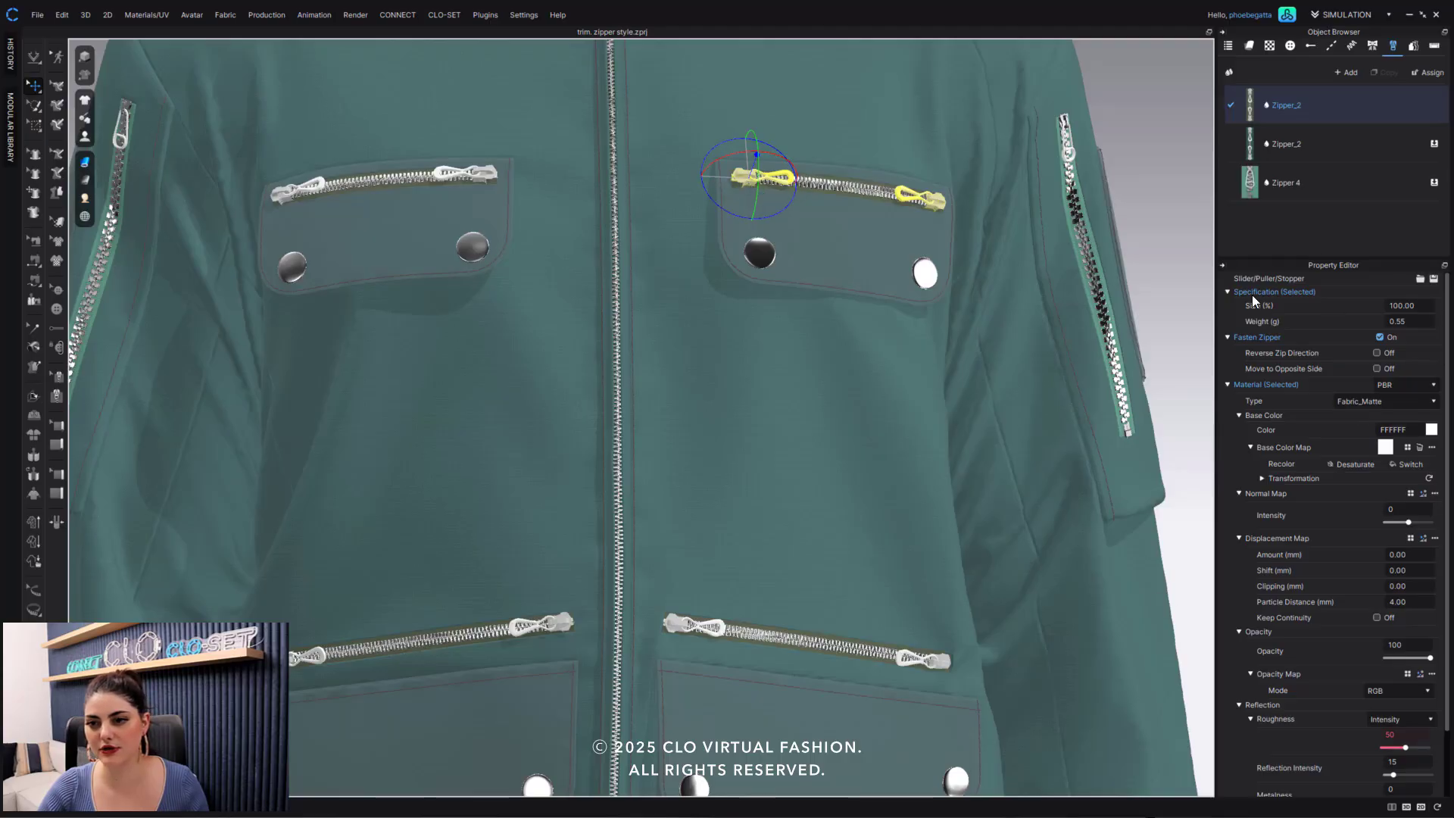
left_click(846, 189)
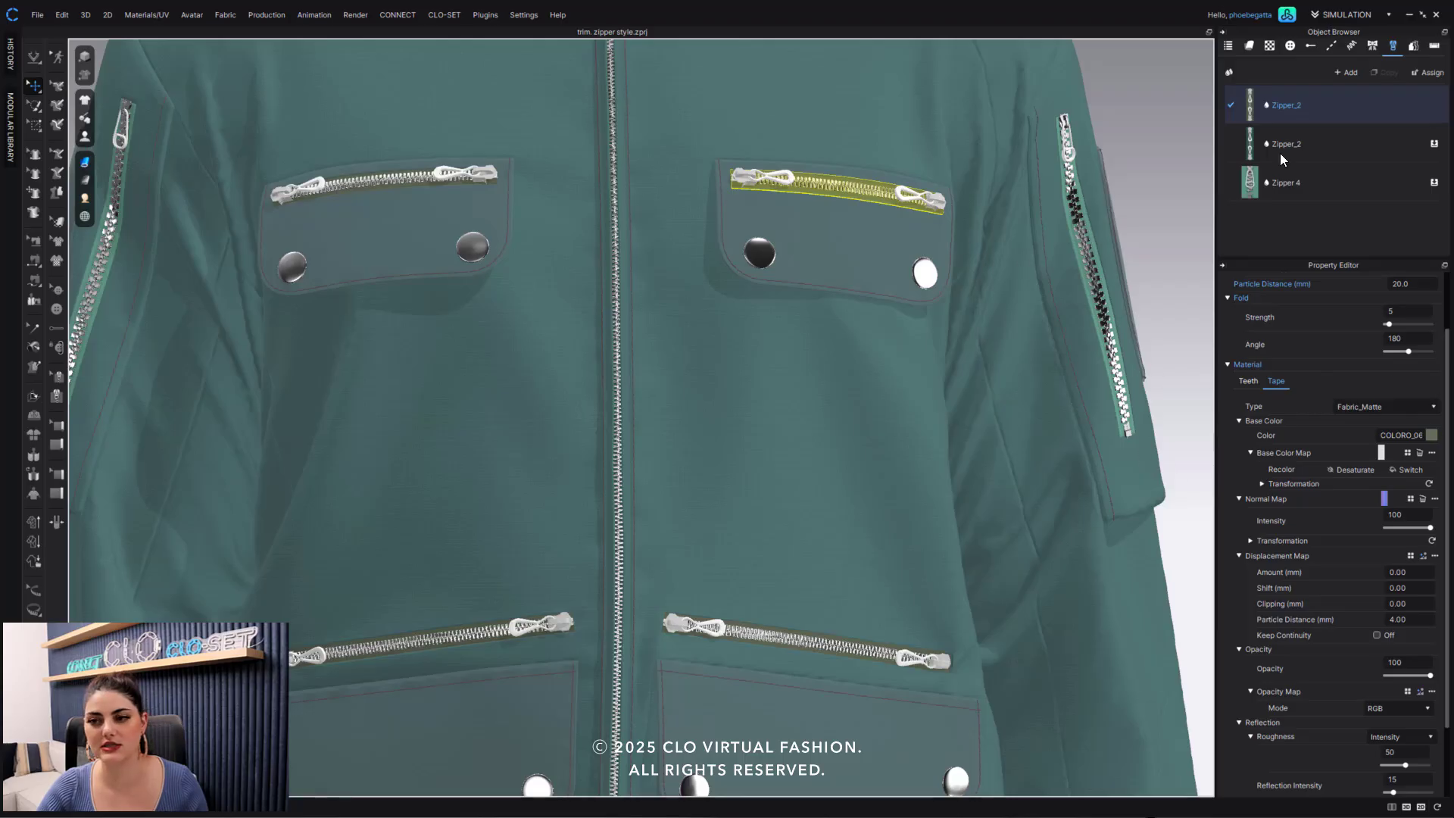
left_click(1372, 103)
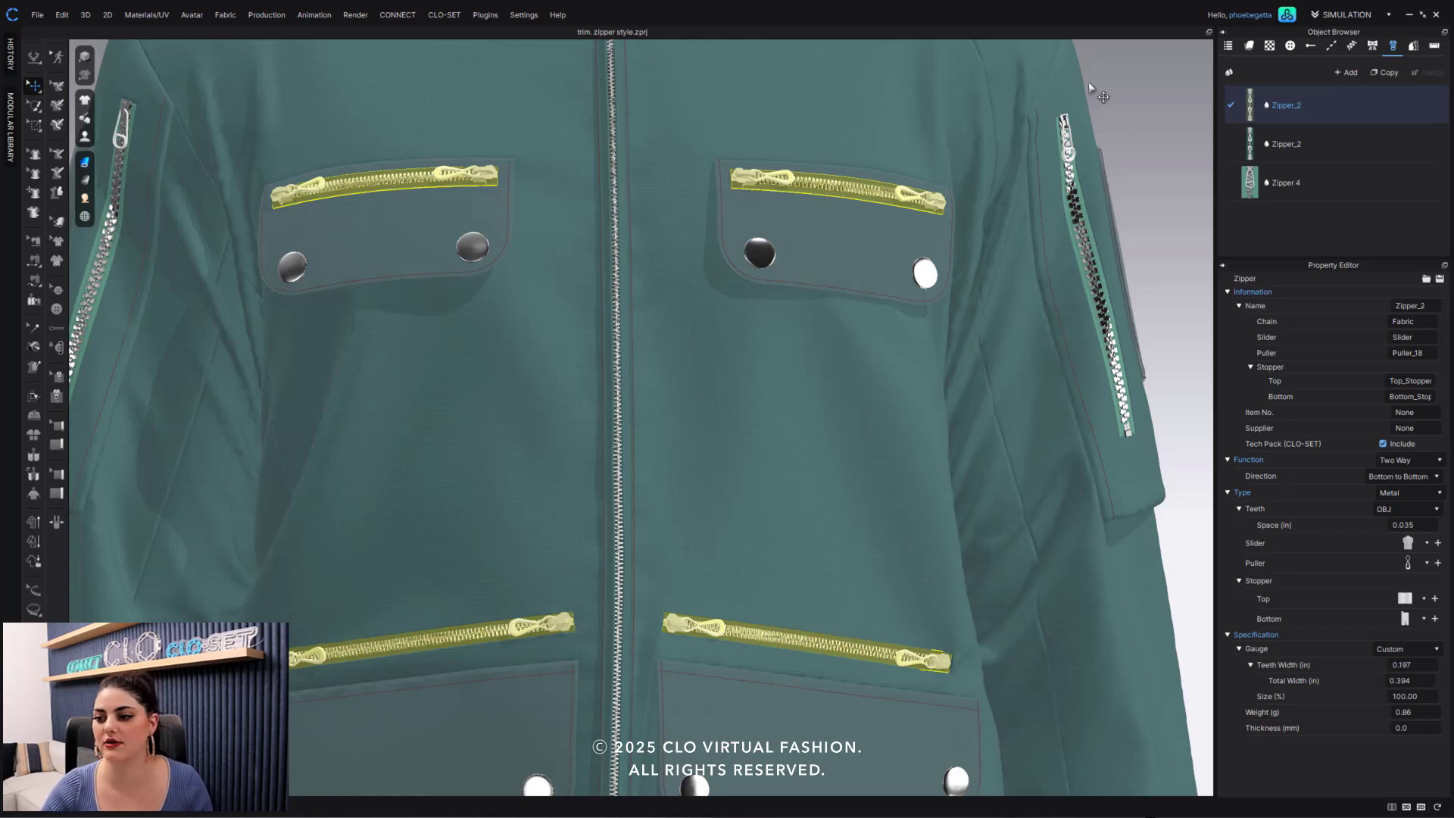
left_click(1141, 70)
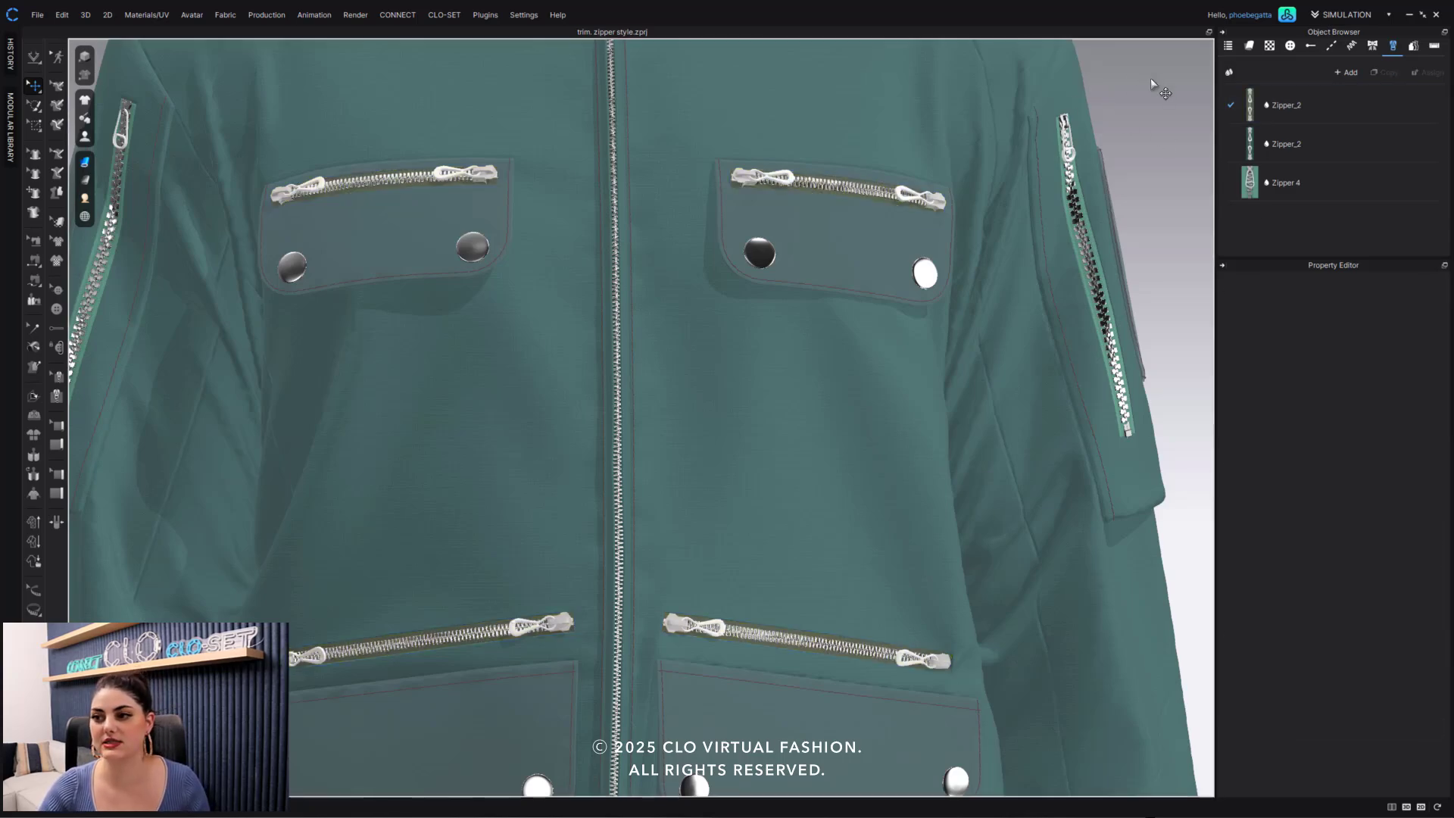
scroll(747, 573, "down", 5)
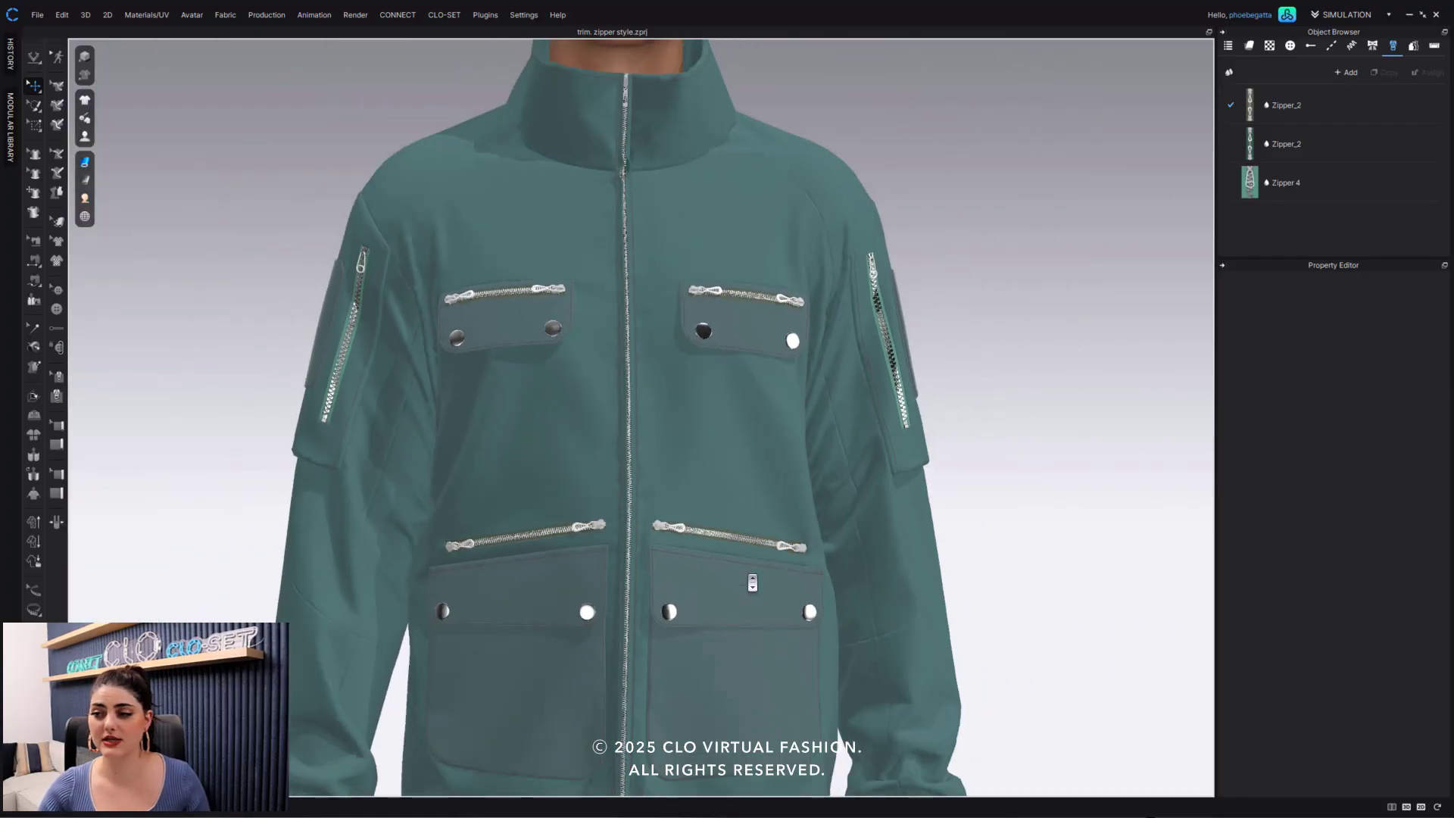
scroll(752, 581, "down", 2)
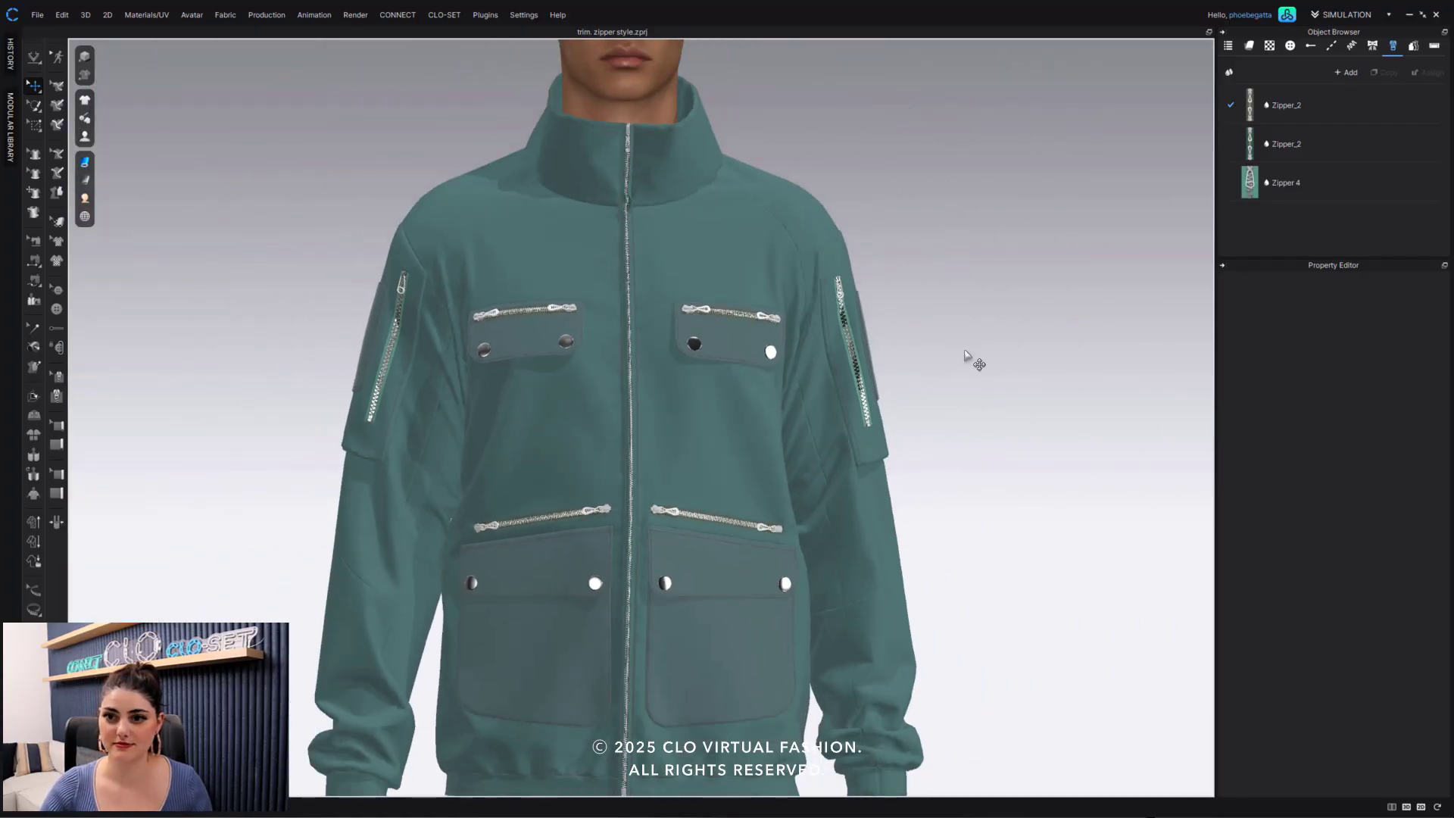